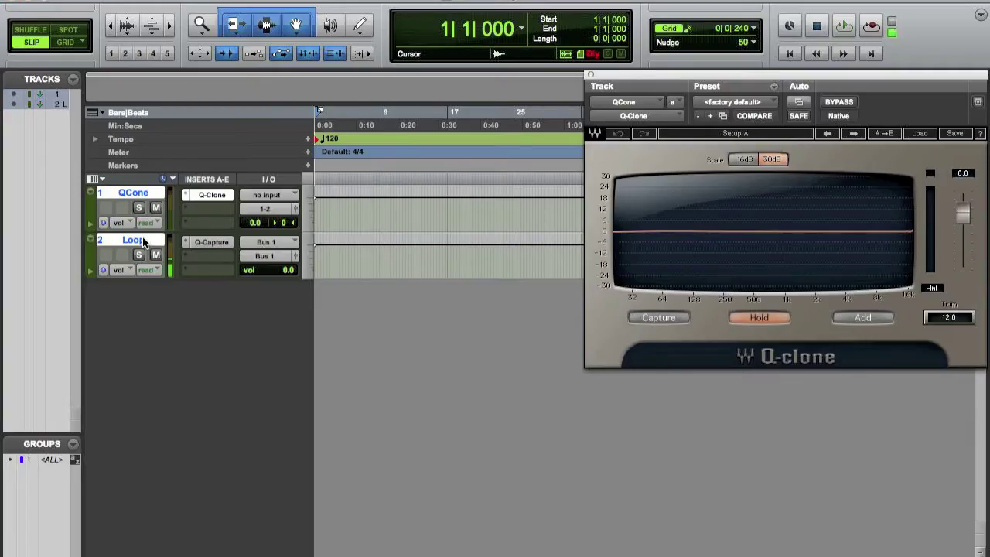
# Select only the Loop track and check its Q-Capture plug-in
pyautogui.click(144, 238)
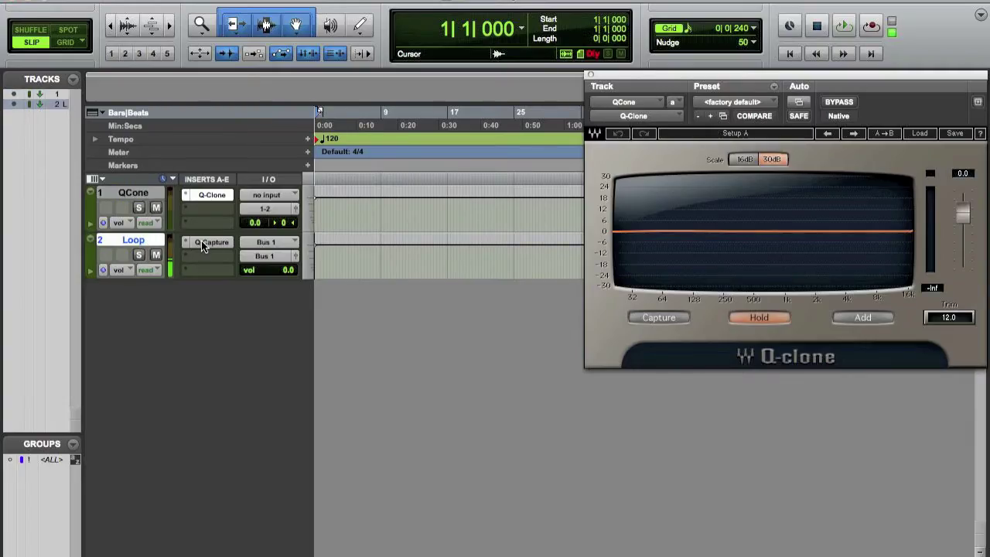
pyautogui.click(203, 244)
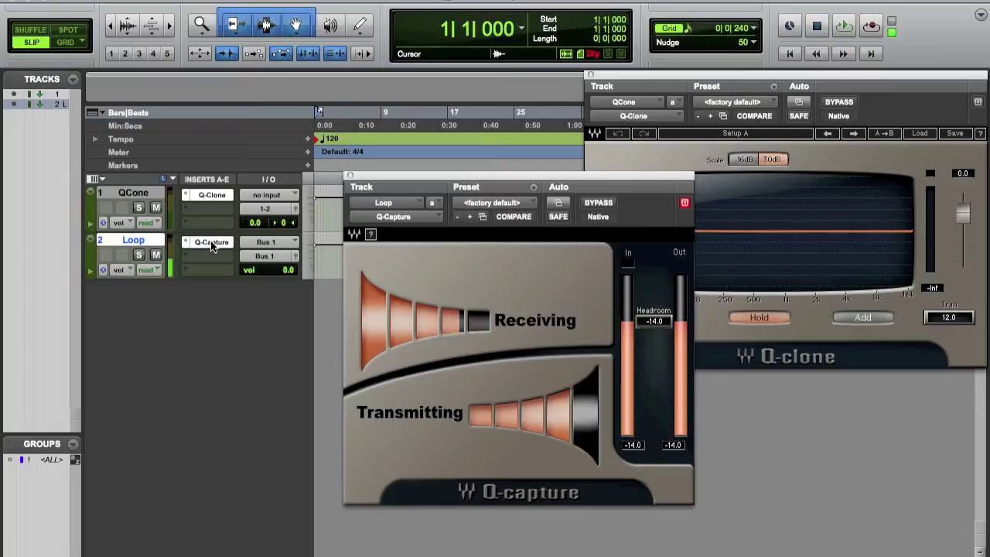
pyautogui.click(210, 241)
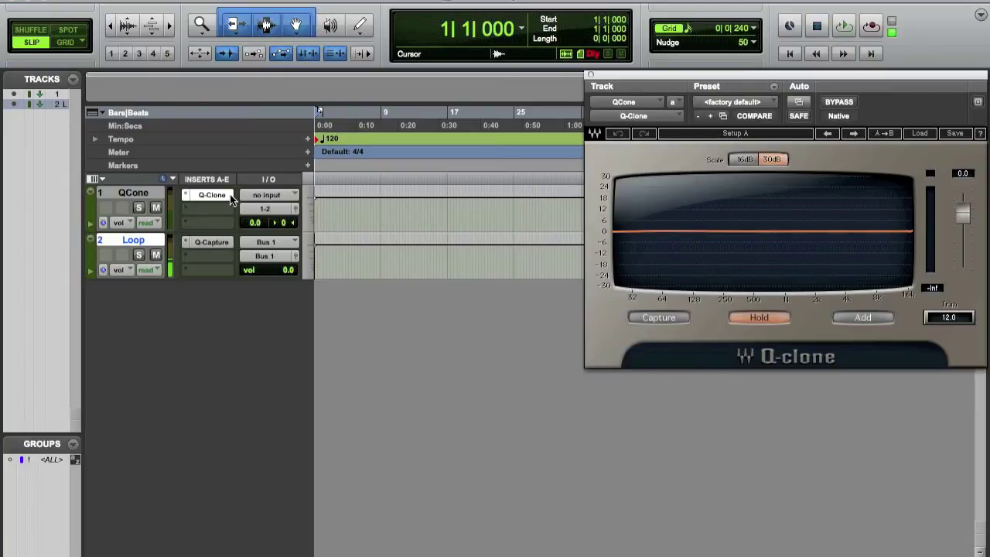
# Insert the mono Slate Digital Virtual Mix Rack after Q-Capture on the Loop track
pyautogui.click(198, 255)
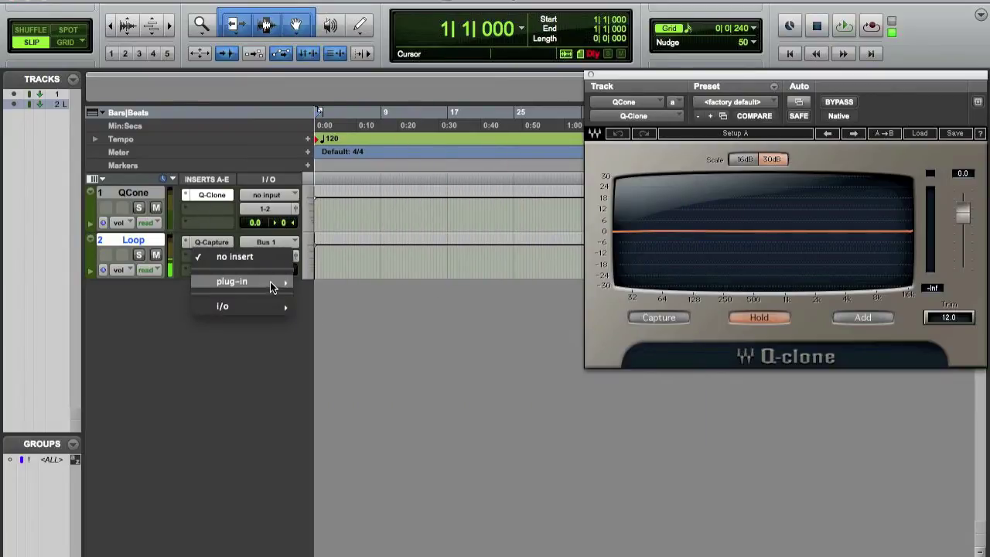
pyautogui.moveTo(272, 283)
pyautogui.moveTo(434, 447)
pyautogui.moveTo(387, 419)
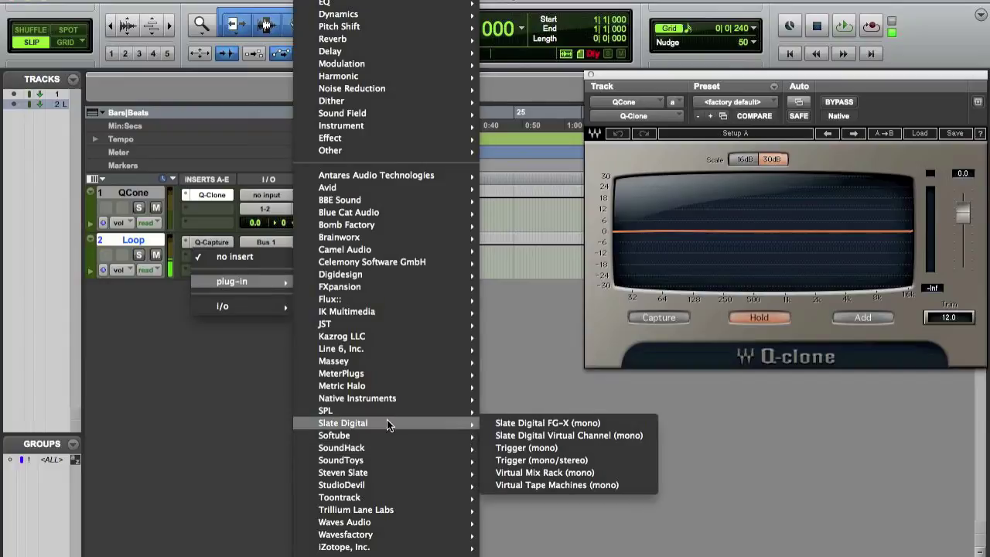
pyautogui.click(592, 465)
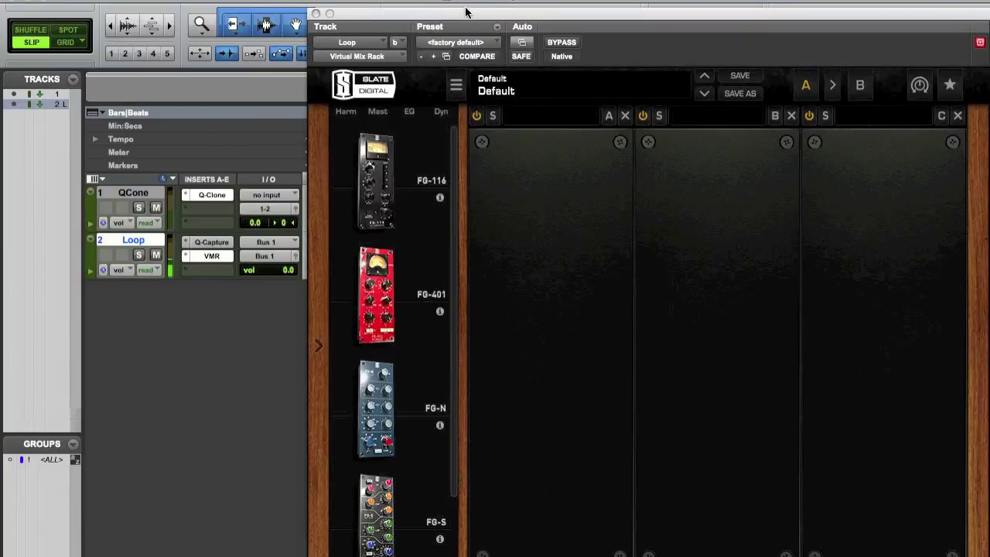
# Move the Virtual Mix Rack window aside and load the Revival module into its first slot
pyautogui.moveTo(466, 17); pyautogui.dragTo(168, 0)
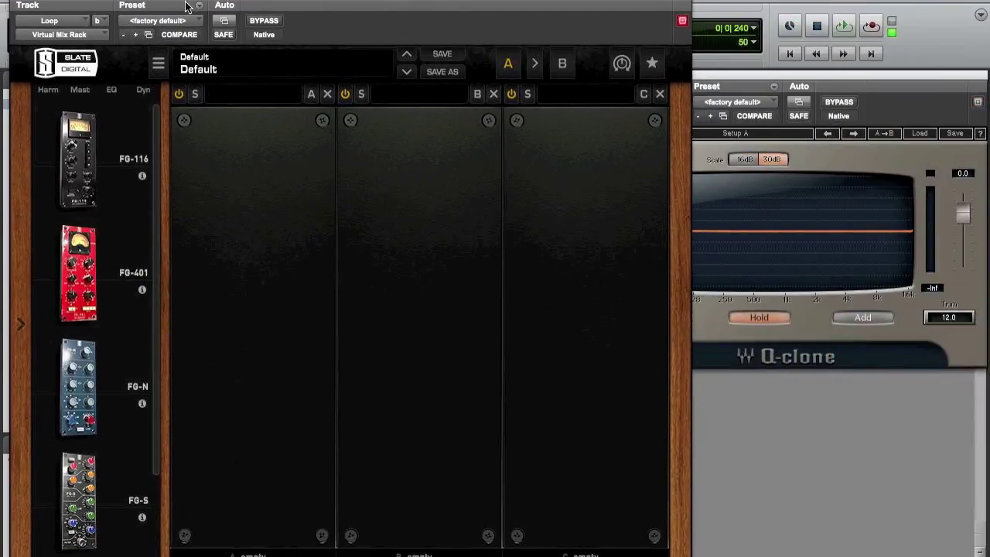
pyautogui.moveTo(154, 184); pyautogui.dragTo(155, 356)
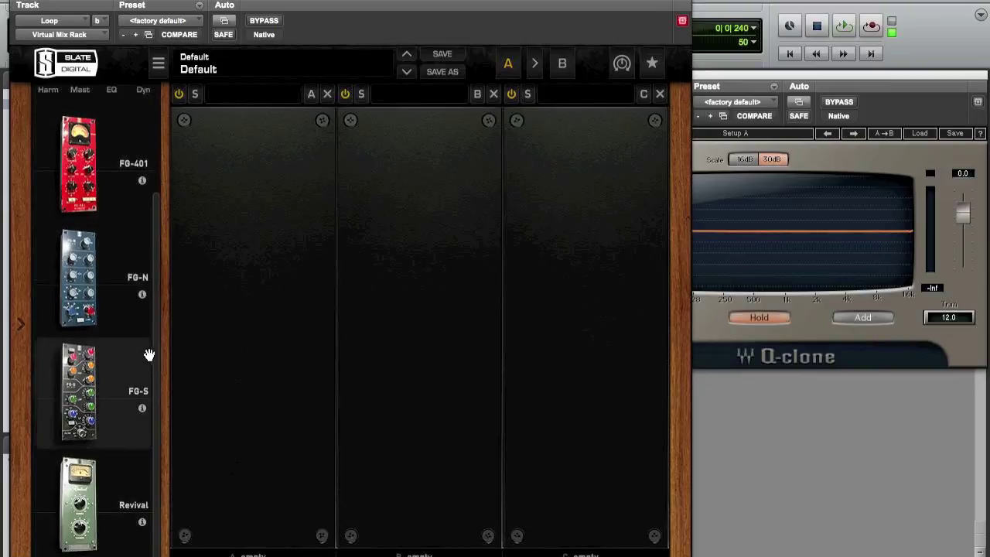
pyautogui.moveTo(84, 503); pyautogui.dragTo(251, 318)
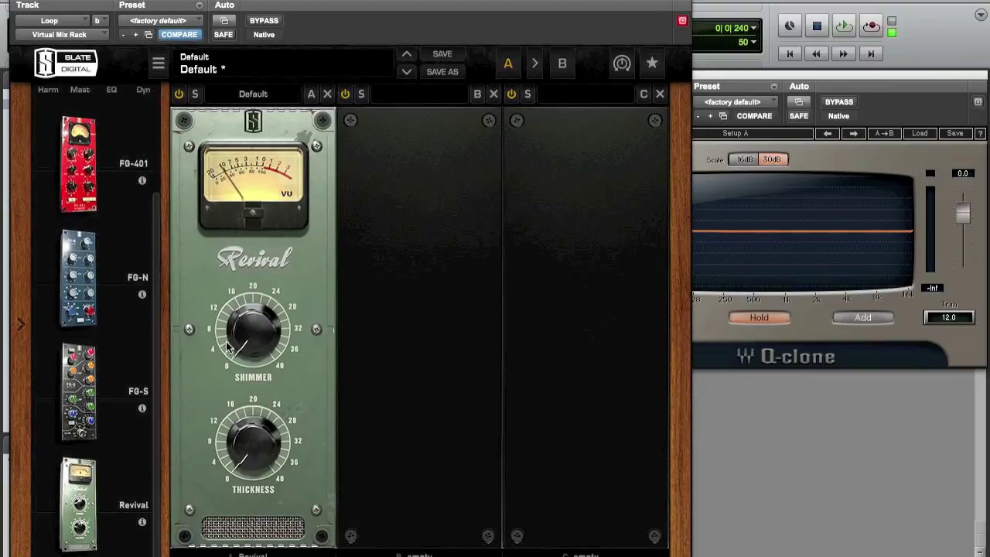
# Bring Q-Clone forward, start capturing the Loop track's response, and shift its window to uncover more of the rack
pyautogui.click(828, 73)
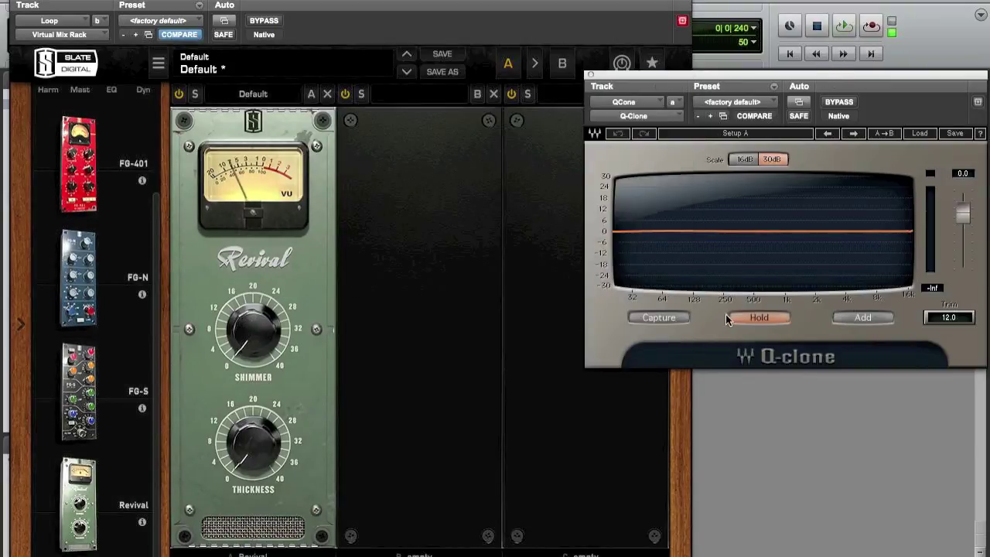
pyautogui.click(659, 317)
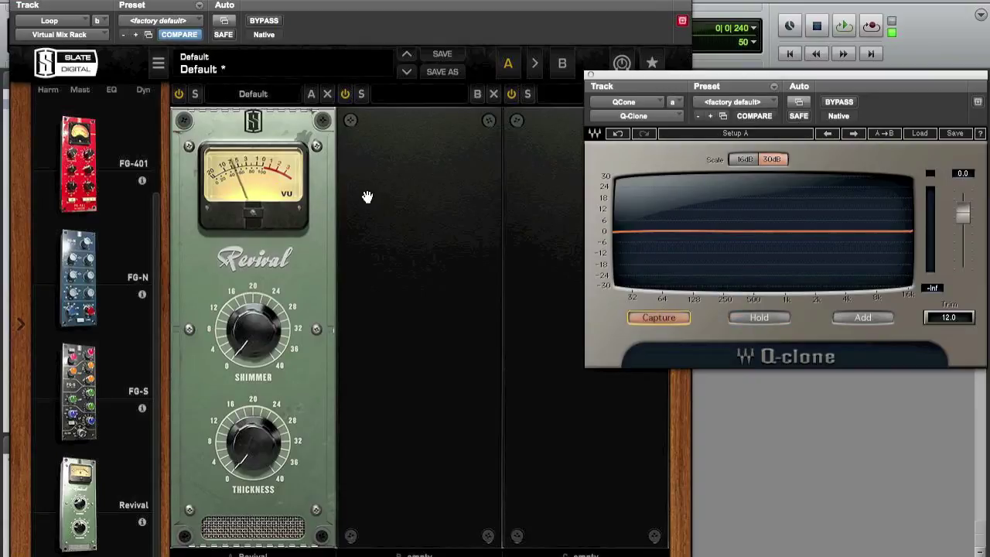
pyautogui.moveTo(696, 75); pyautogui.dragTo(723, 70)
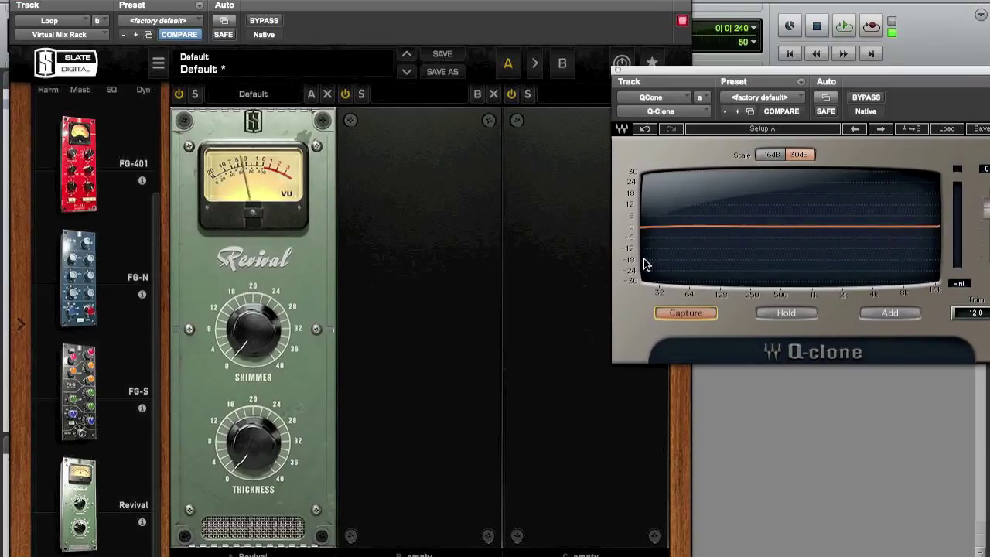
# Raise the Revival's Shimmer to its maximum of 40 and show the Q-Clone curve at the 16 dB scale
pyautogui.moveTo(253, 323)
pyautogui.mouseDown()
pyautogui.moveTo(272, 263)
pyautogui.moveTo(330, 159)
pyautogui.moveTo(324, 177)
pyautogui.mouseUp()
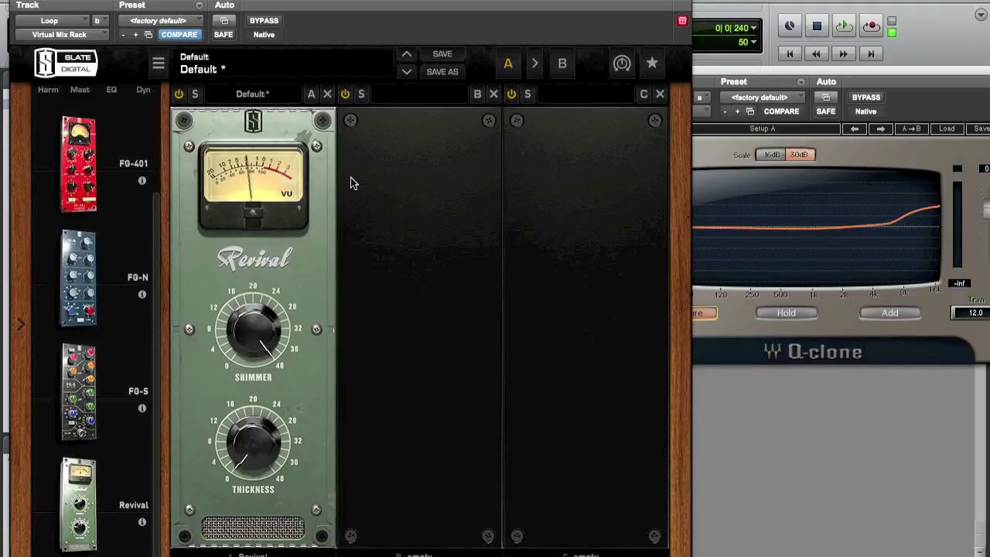
pyautogui.moveTo(936, 68); pyautogui.dragTo(887, 65)
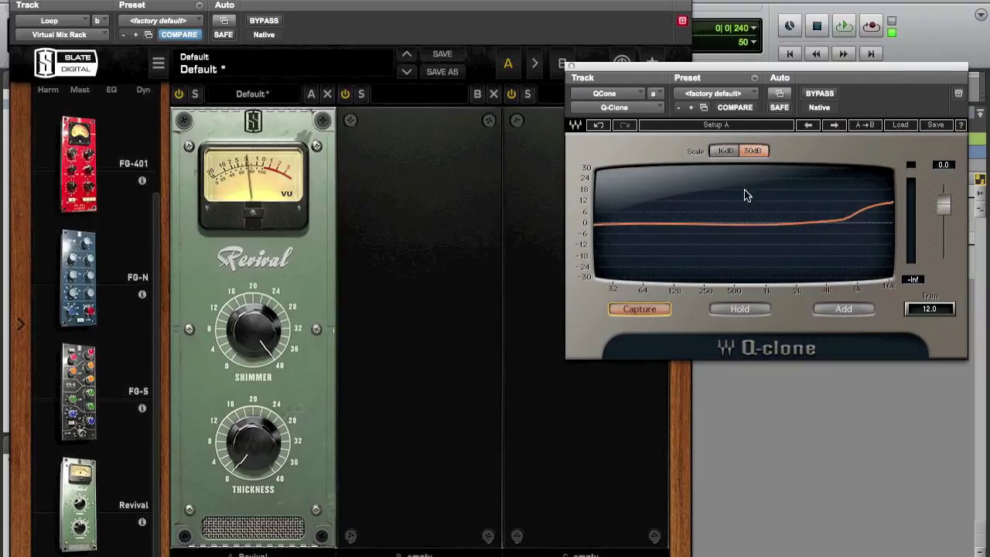
pyautogui.click(725, 153)
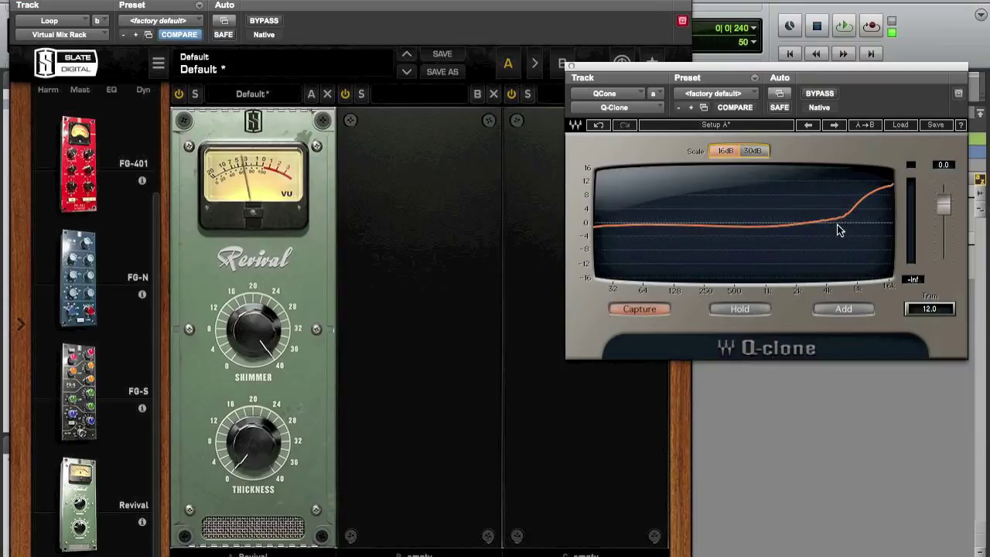
# Reset the Revival's Shimmer to 0 and arrange the Q-Clone and Virtual Mix Rack windows side by side
pyautogui.moveTo(281, 310)
pyautogui.mouseDown()
pyautogui.moveTo(253, 360)
pyautogui.moveTo(251, 417)
pyautogui.mouseUp()
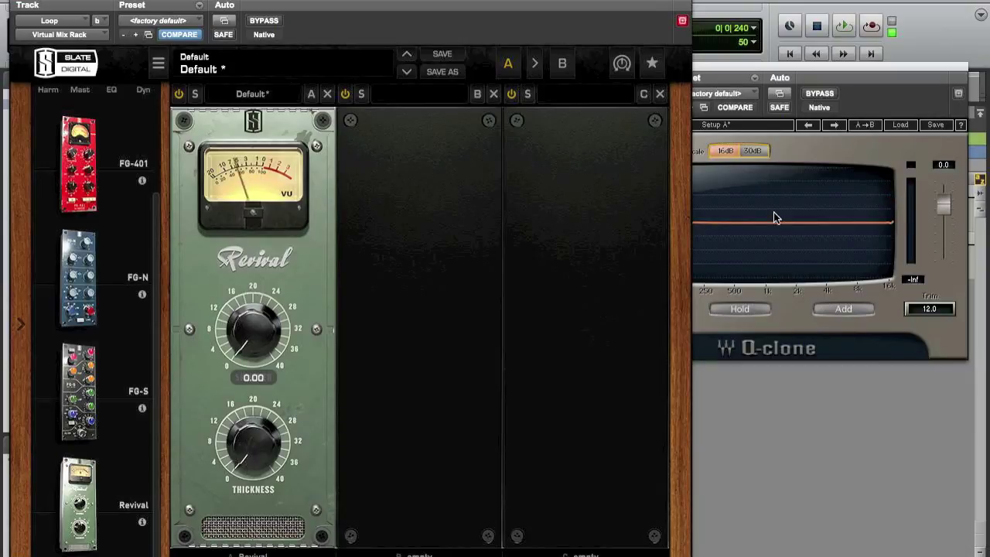
pyautogui.moveTo(588, 1)
pyautogui.mouseDown()
pyautogui.moveTo(678, 10)
pyautogui.moveTo(769, 67)
pyautogui.moveTo(159, 1)
pyautogui.moveTo(221, 1)
pyautogui.mouseUp()
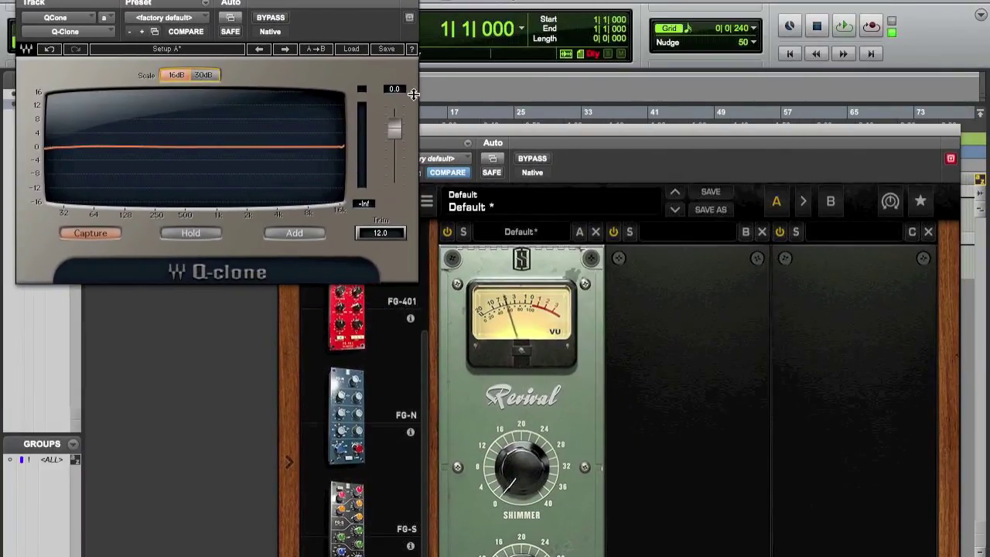
pyautogui.moveTo(494, 128); pyautogui.dragTo(650, 2)
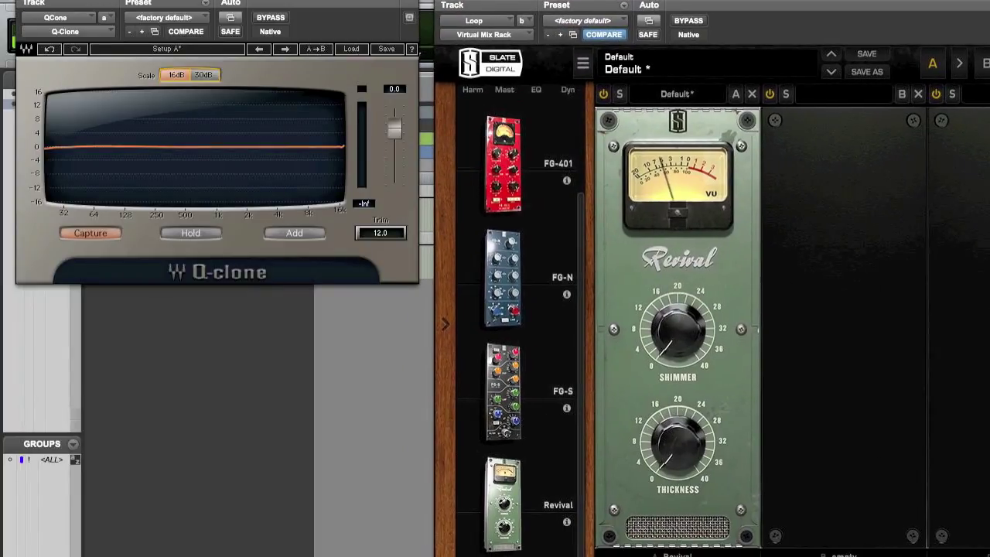
# Raise the Revival's Thickness and Shimmer to their maximum of 40 to capture the combined curve
pyautogui.moveTo(683, 435)
pyautogui.mouseDown()
pyautogui.moveTo(668, 360)
pyautogui.moveTo(710, 246)
pyautogui.mouseUp()
pyautogui.moveTo(713, 314)
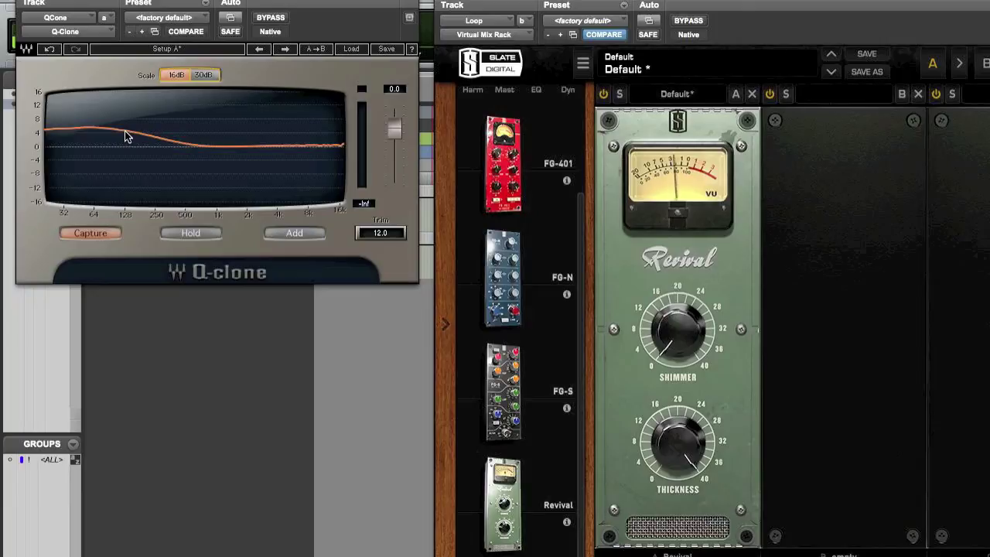
pyautogui.moveTo(188, 1)
pyautogui.mouseDown()
pyautogui.moveTo(205, 7)
pyautogui.moveTo(185, 19)
pyautogui.mouseUp()
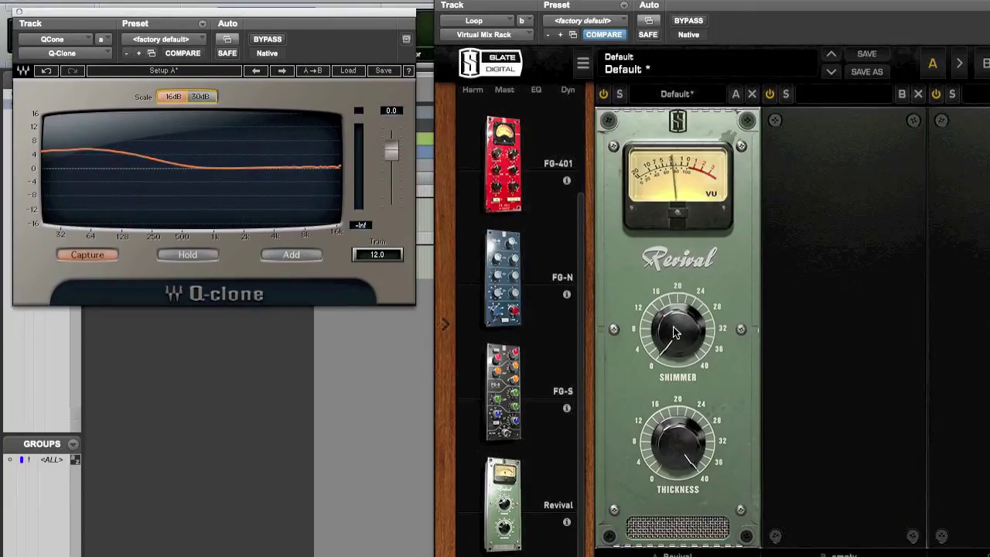
pyautogui.moveTo(677, 333); pyautogui.dragTo(677, 309)
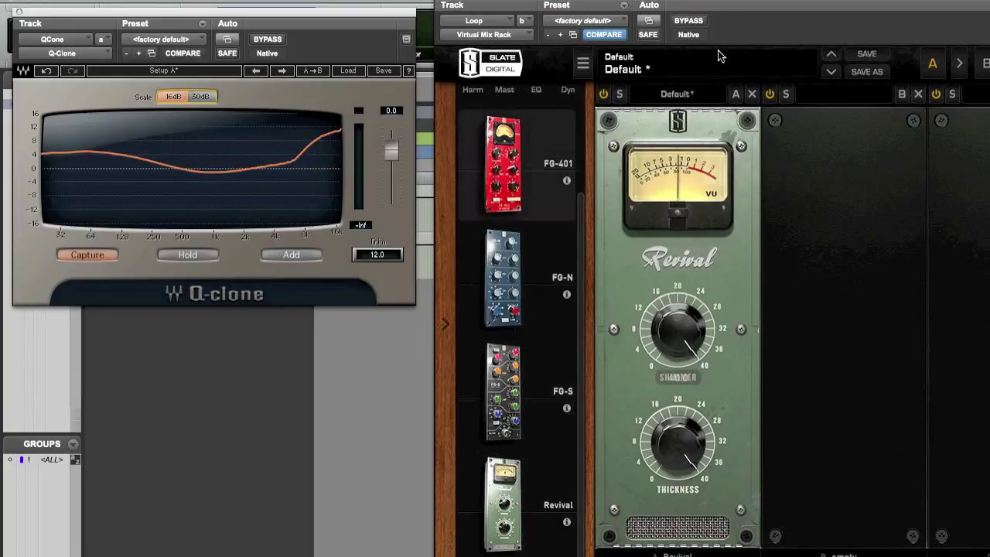
# Move the plug-in windows clear of the track inserts and check the Loop track's Q-Capture and Virtual Mix Rack
pyautogui.moveTo(718, 4); pyautogui.dragTo(425, 5)
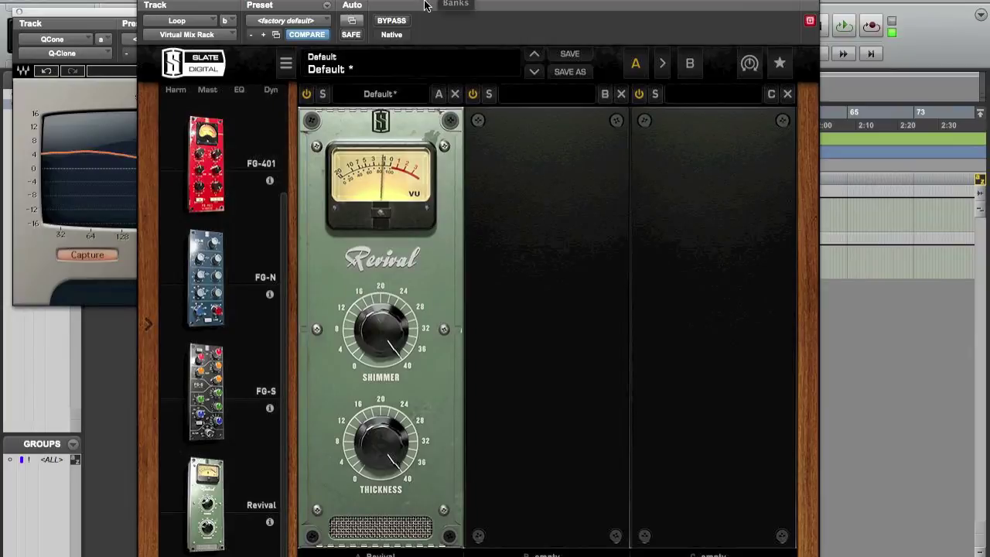
pyautogui.click(748, 70)
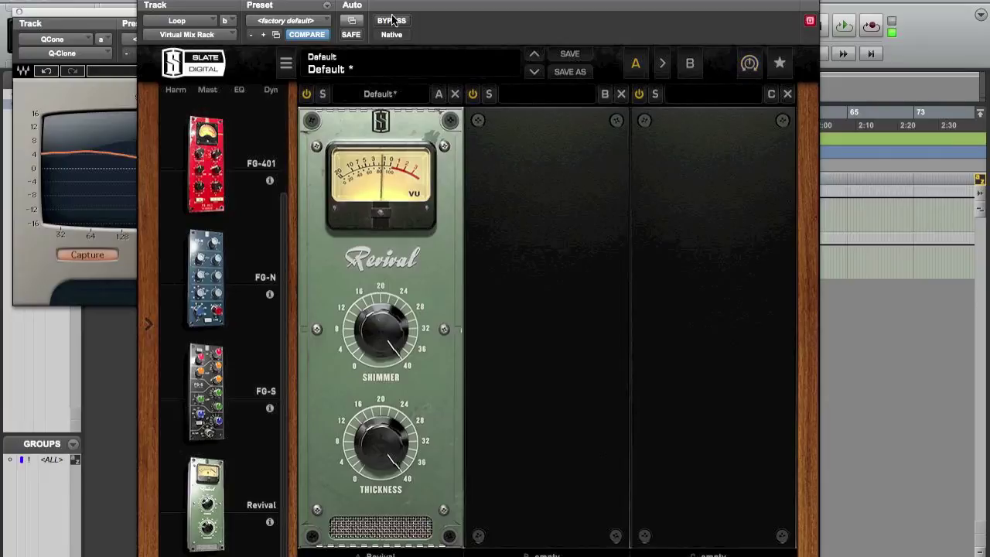
pyautogui.moveTo(480, 3); pyautogui.dragTo(708, 10)
pyautogui.moveTo(275, 13)
pyautogui.mouseDown()
pyautogui.moveTo(619, 129)
pyautogui.moveTo(613, 126)
pyautogui.mouseUp()
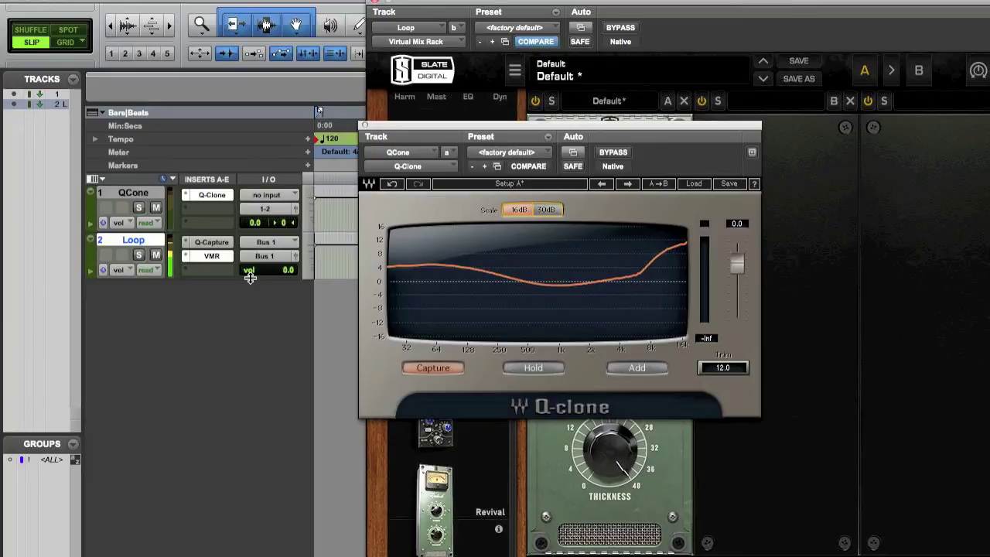
pyautogui.click(201, 243)
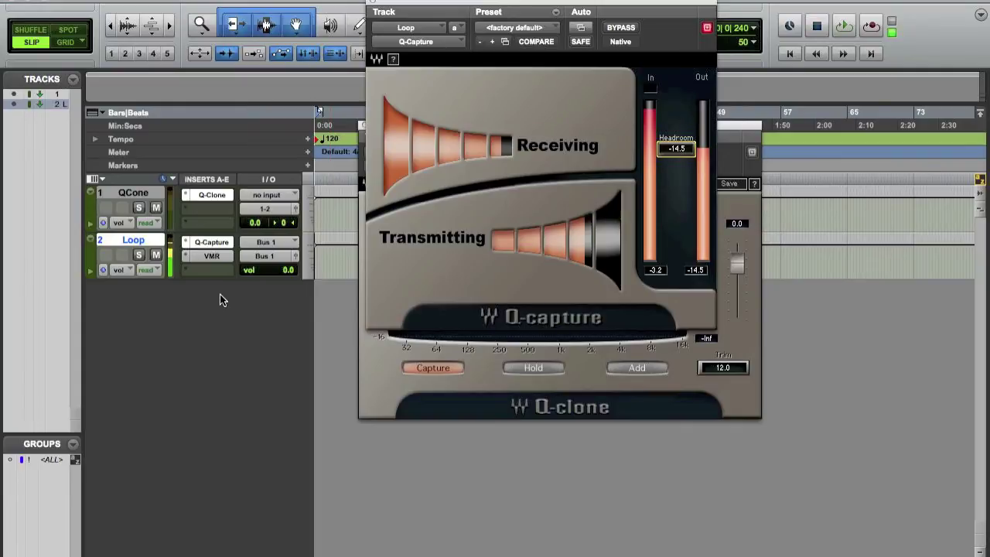
pyautogui.click(219, 256)
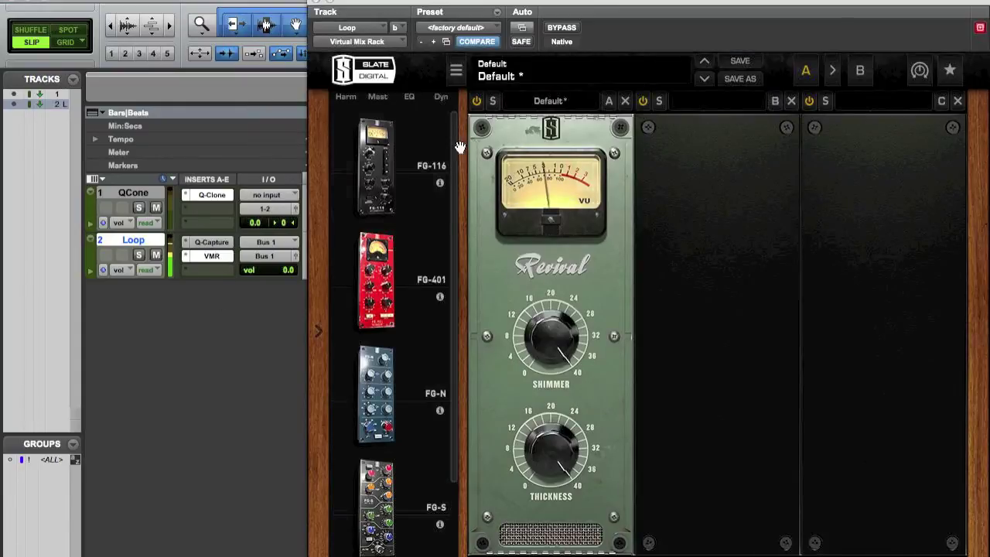
# Hold the captured curve in Q-Clone and make the Virtual Mix Rack insert on the Loop track inactive
pyautogui.click(214, 194)
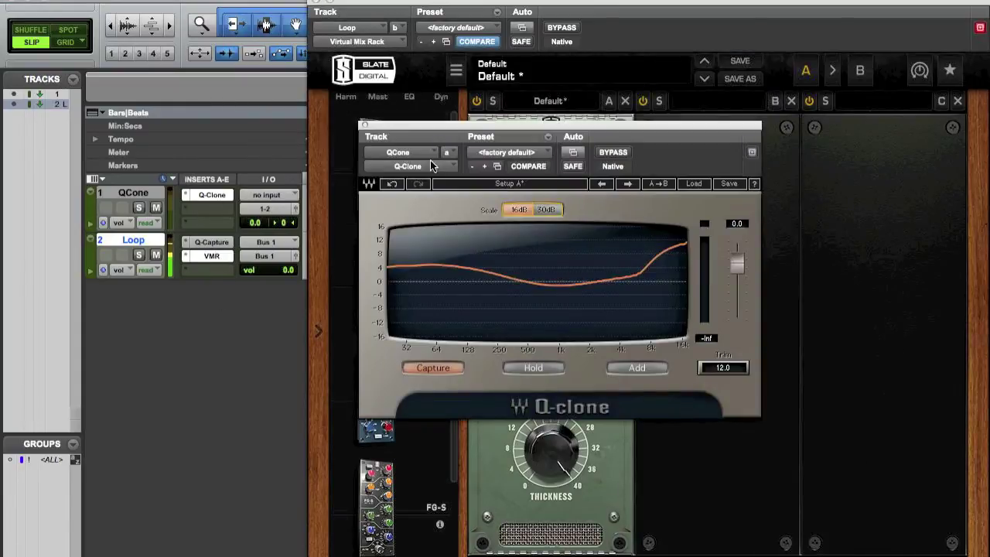
pyautogui.click(535, 369)
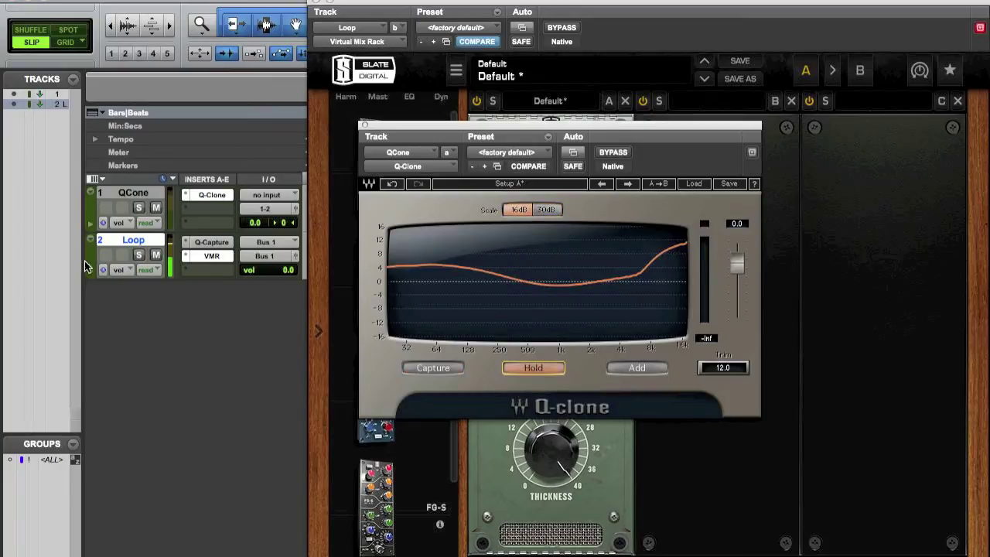
pyautogui.rightClick(208, 265)
pyautogui.click(255, 272)
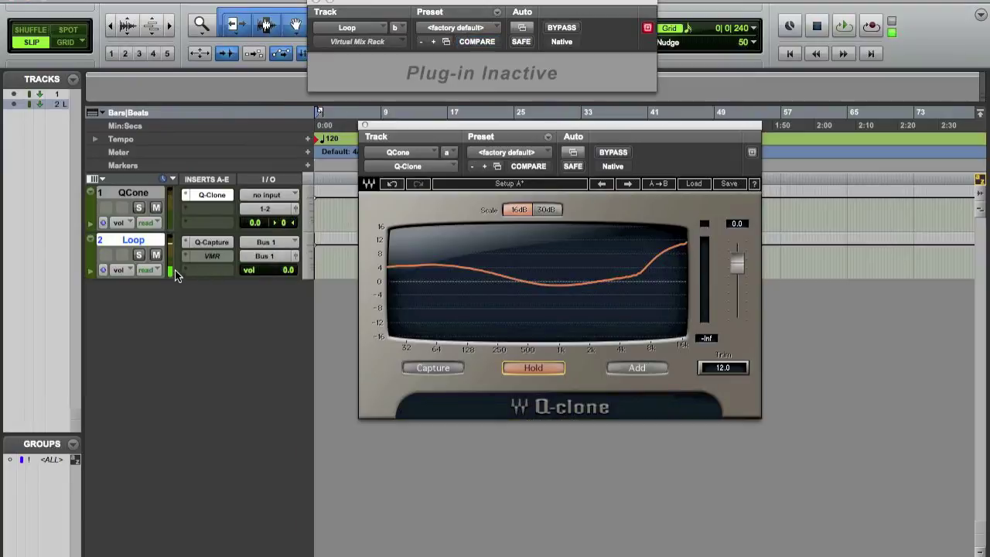
# Insert the mono EQ3 7-Band on the Loop track's third insert slot and position Q-Clone so its held curve is visible
pyautogui.click(198, 269)
pyautogui.moveTo(237, 298)
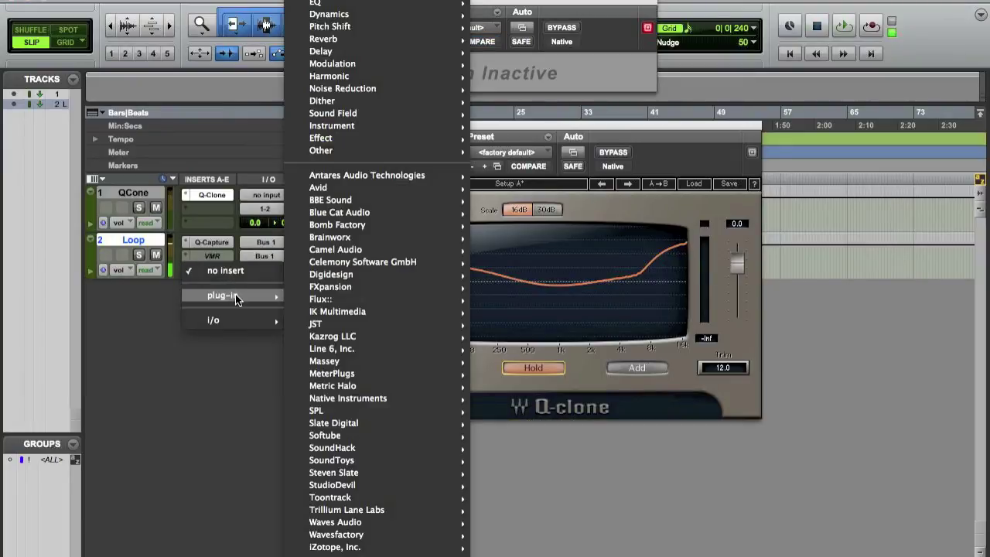
pyautogui.moveTo(405, 5)
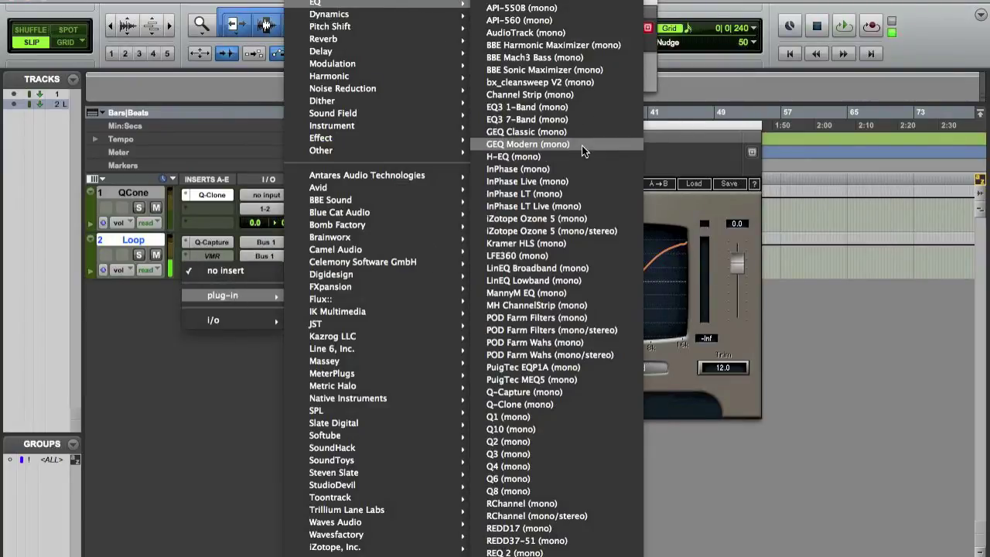
pyautogui.click(572, 122)
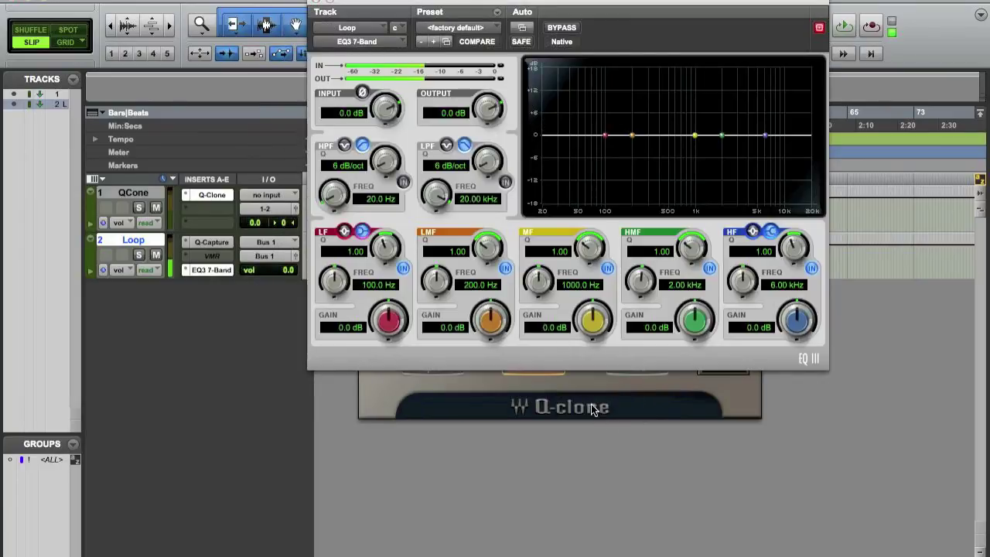
pyautogui.click(593, 408)
pyautogui.moveTo(508, 124)
pyautogui.mouseDown()
pyautogui.moveTo(283, 215)
pyautogui.moveTo(352, 216)
pyautogui.mouseUp()
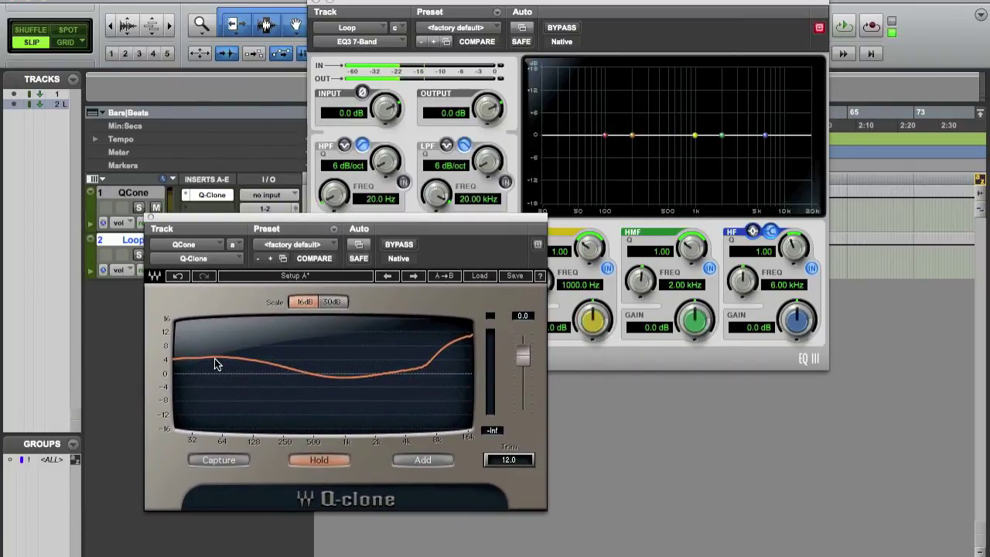
# Set the EQ3 low-frequency band to a peak shape at 64 Hz with Q 0.10 and 5.2 dB gain
pyautogui.click(631, 24)
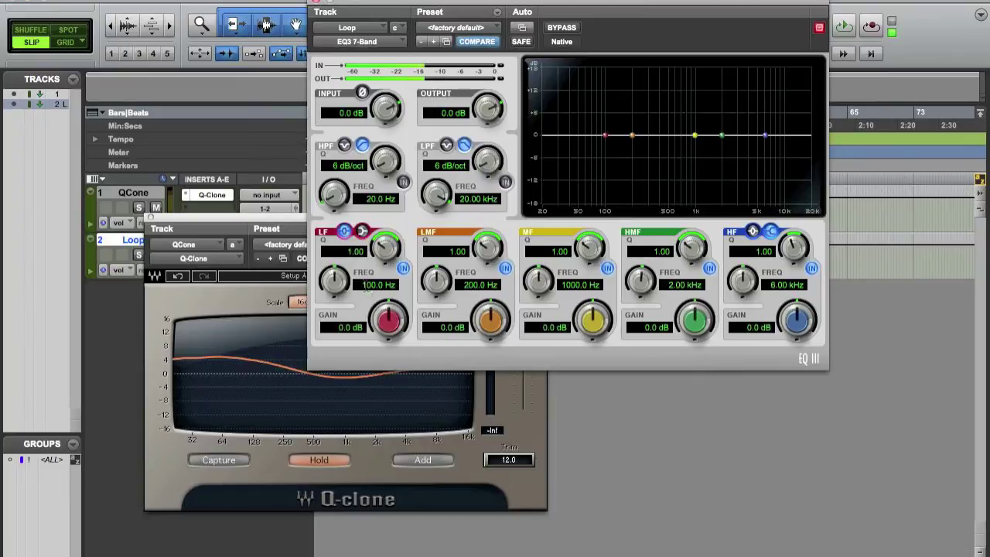
pyautogui.click(367, 286)
pyautogui.write('64')
pyautogui.press('Return')
pyautogui.moveTo(382, 339)
pyautogui.mouseDown()
pyautogui.moveTo(385, 315)
pyautogui.moveTo(386, 325)
pyautogui.mouseUp()
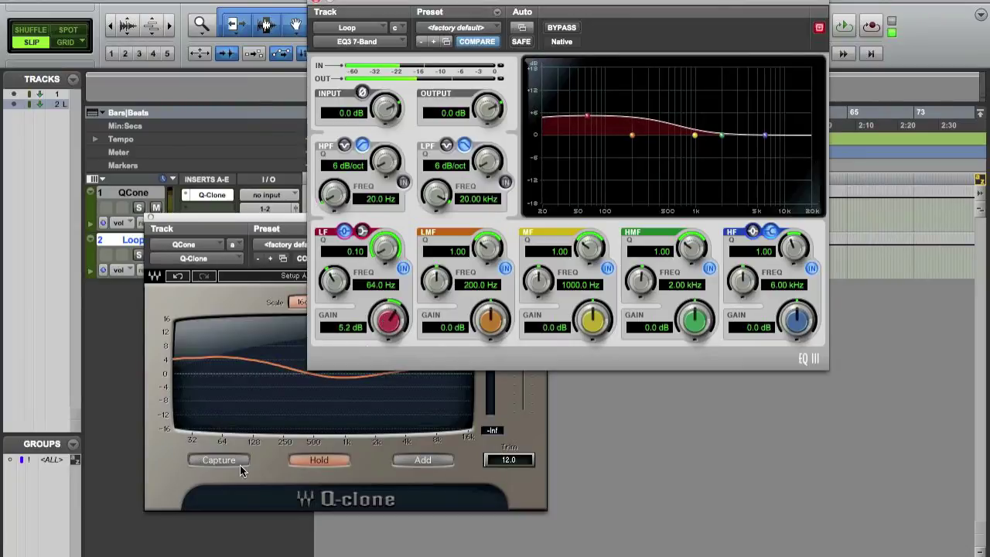
# Capture the EQ3's curve live in Q-Clone's Setup B and compare it with the held curve in Setup A
pyautogui.click(274, 472)
pyautogui.click(297, 277)
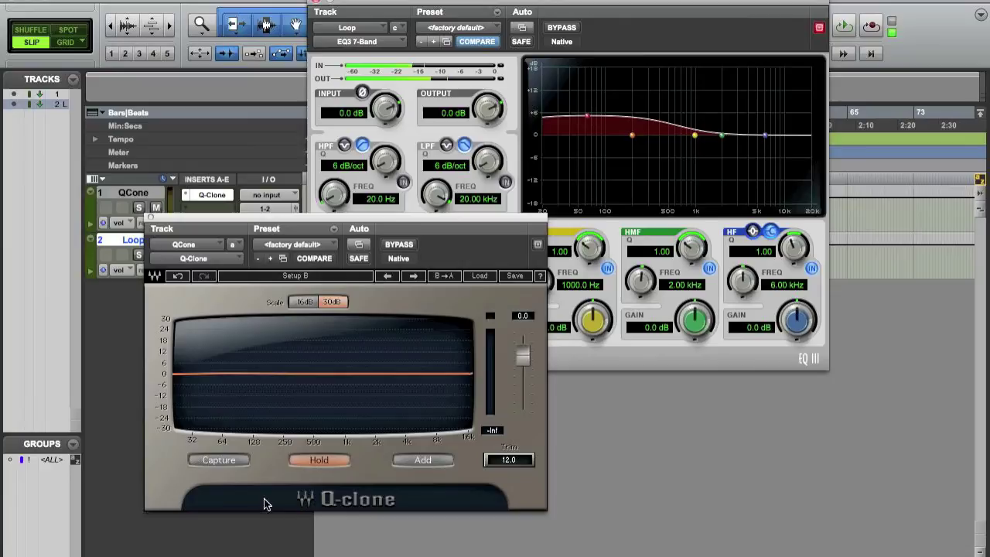
pyautogui.click(220, 460)
pyautogui.click(297, 277)
pyautogui.click(297, 277)
pyautogui.click(297, 277)
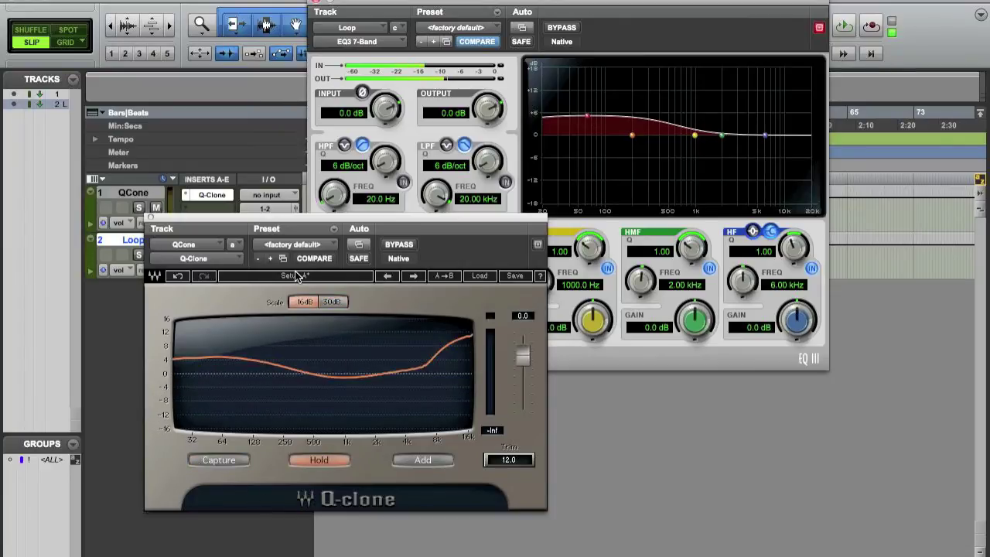
# Set the EQ3 low-frequency band to 54.9 Hz with 6.2 dB gain
pyautogui.click(618, 294)
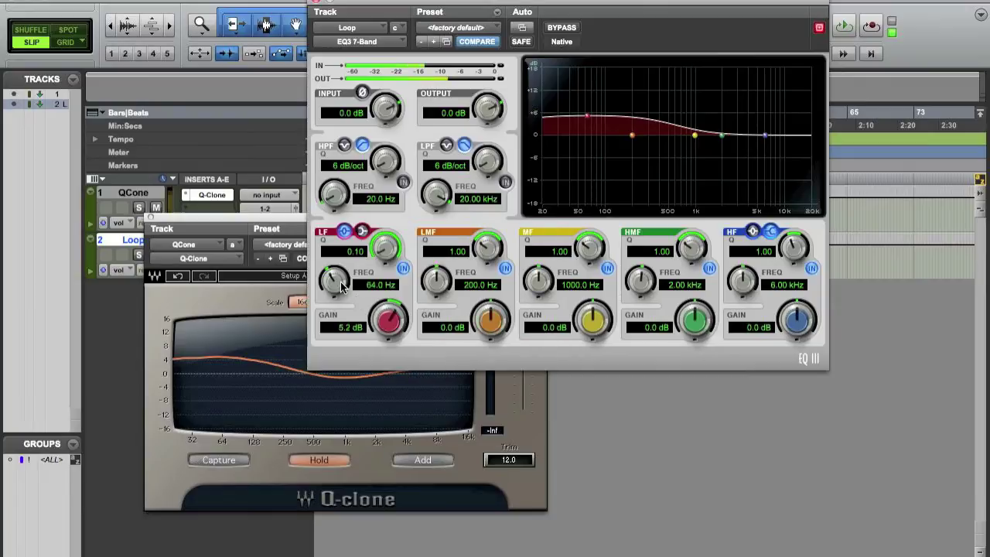
pyautogui.moveTo(338, 286); pyautogui.dragTo(333, 307)
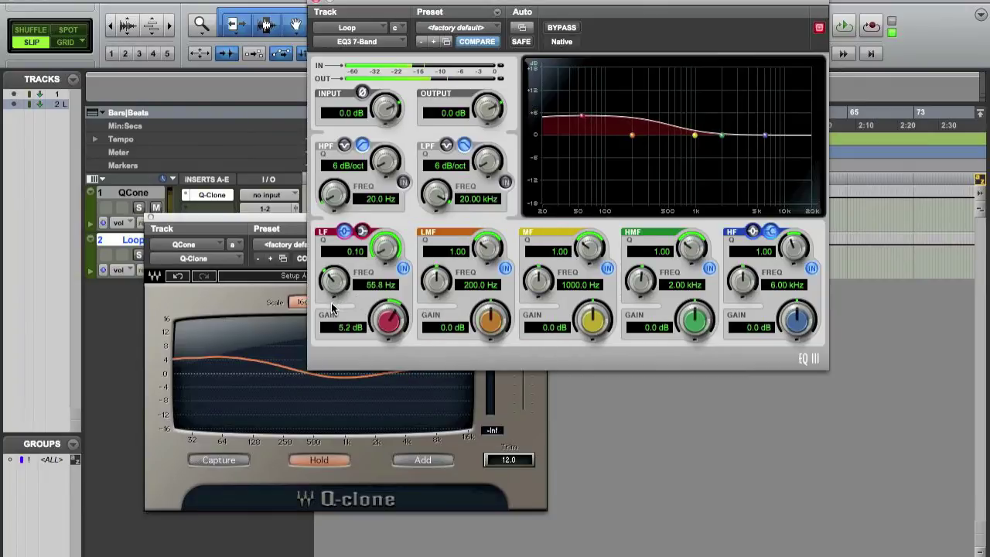
pyautogui.moveTo(401, 317); pyautogui.dragTo(400, 310)
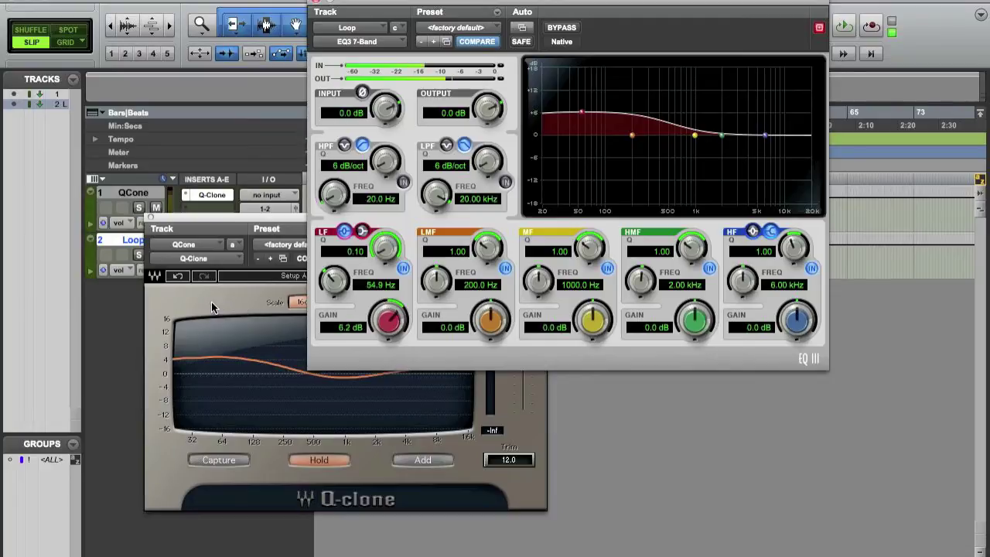
# Set the Q-Clone Setup B display scale to 16 dB and compare its live curve with the held Setup A curve
pyautogui.click(260, 221)
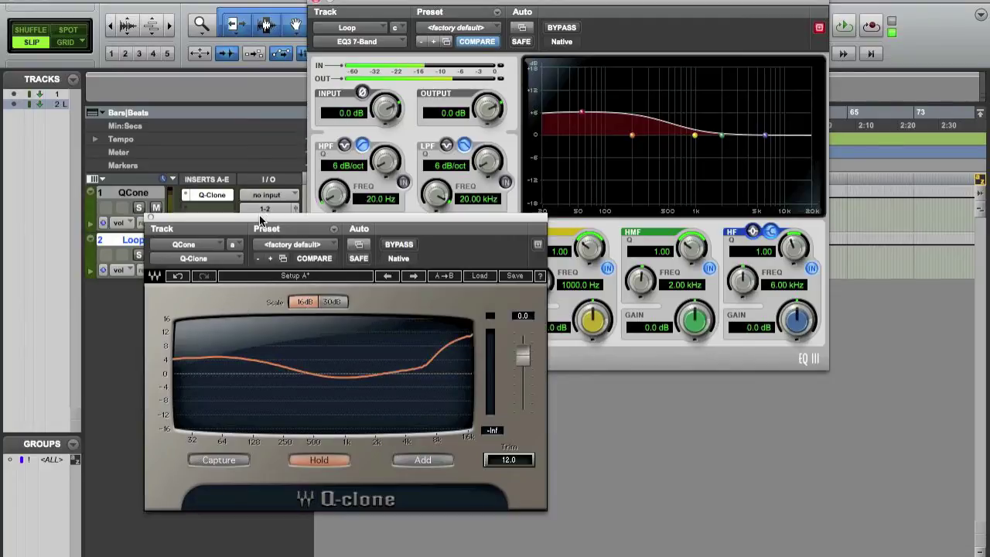
pyautogui.click(299, 277)
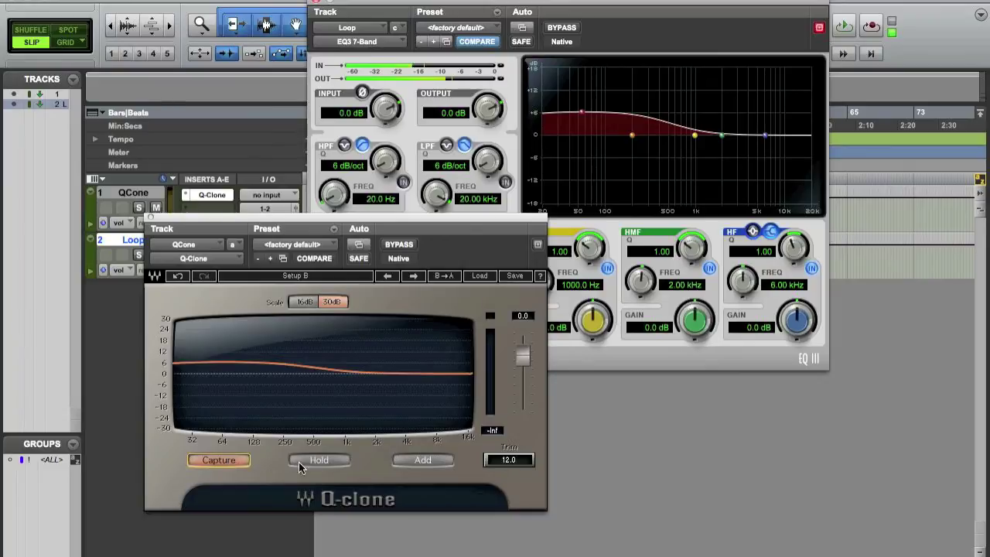
pyautogui.click(292, 277)
pyautogui.click(291, 277)
pyautogui.click(290, 277)
pyautogui.click(290, 277)
pyautogui.click(300, 301)
pyautogui.click(290, 276)
pyautogui.click(290, 277)
pyautogui.click(290, 277)
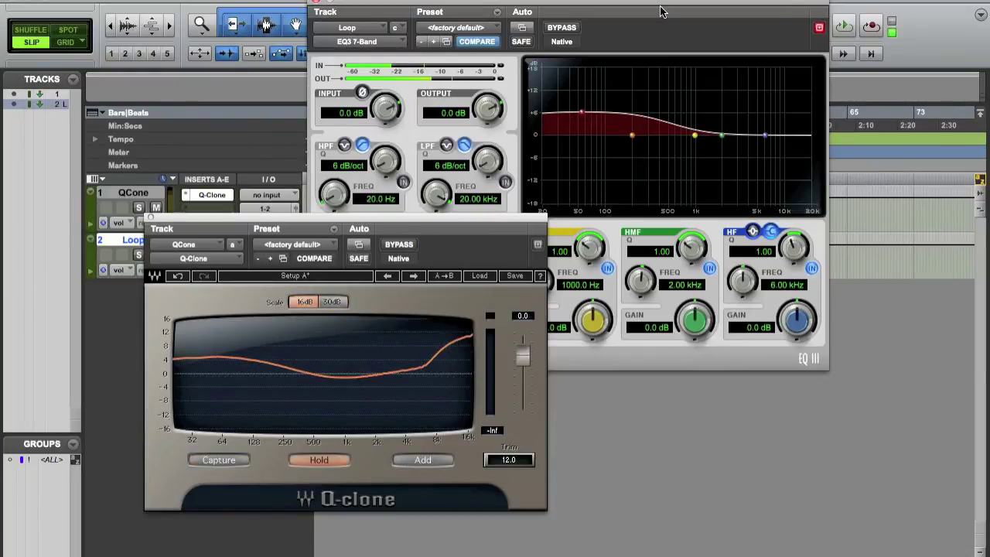
# Set the EQ3 low-frequency band's gain to 5.0 dB and check the match between Q-Clone Setups A and B
pyautogui.click(563, 160)
pyautogui.moveTo(388, 328); pyautogui.dragTo(379, 348)
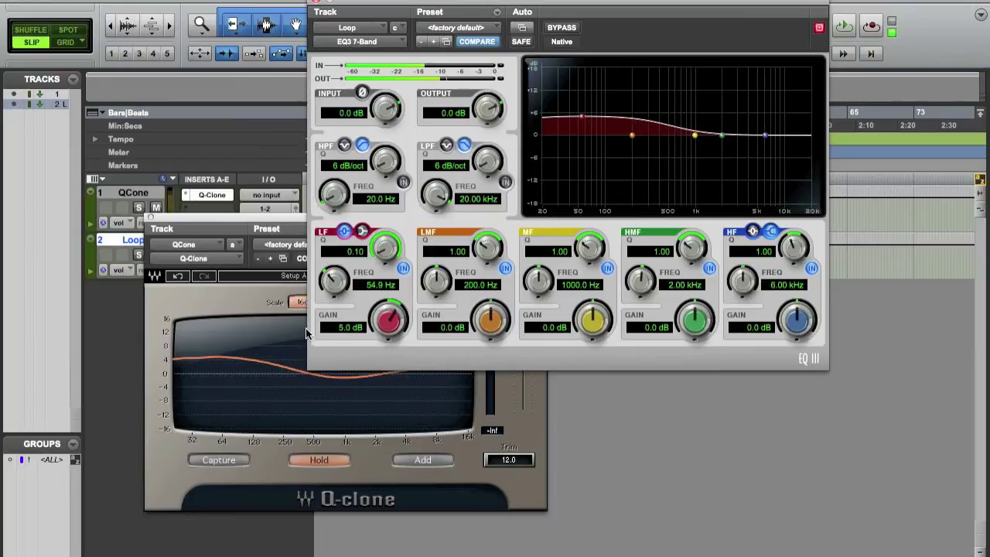
pyautogui.click(232, 297)
pyautogui.click(280, 282)
pyautogui.click(279, 280)
pyautogui.click(279, 280)
pyautogui.click(279, 280)
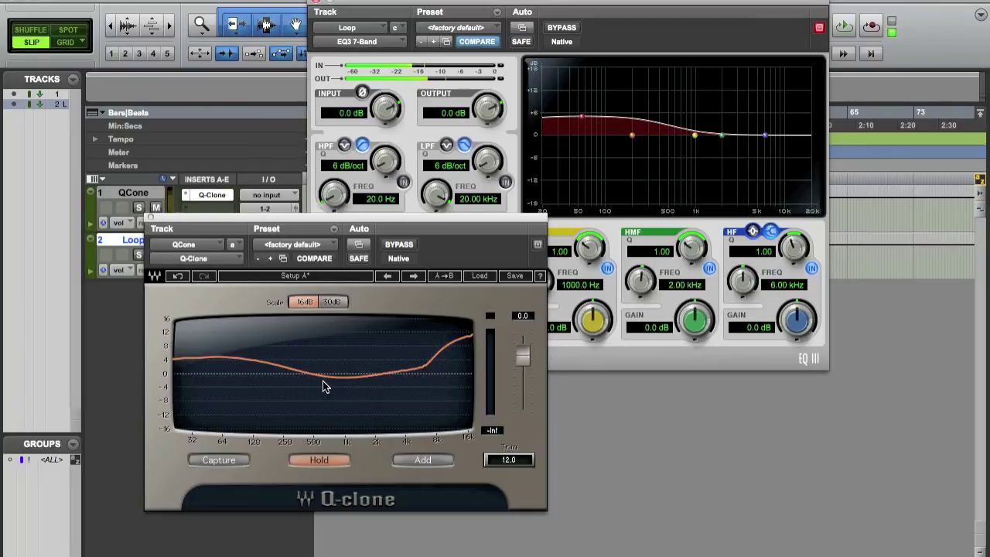
# Switch off the EQ3 mid-frequency band and set it to 800 Hz, -1.0 dB gain and Q 0.10
pyautogui.click(651, 339)
pyautogui.click(580, 285)
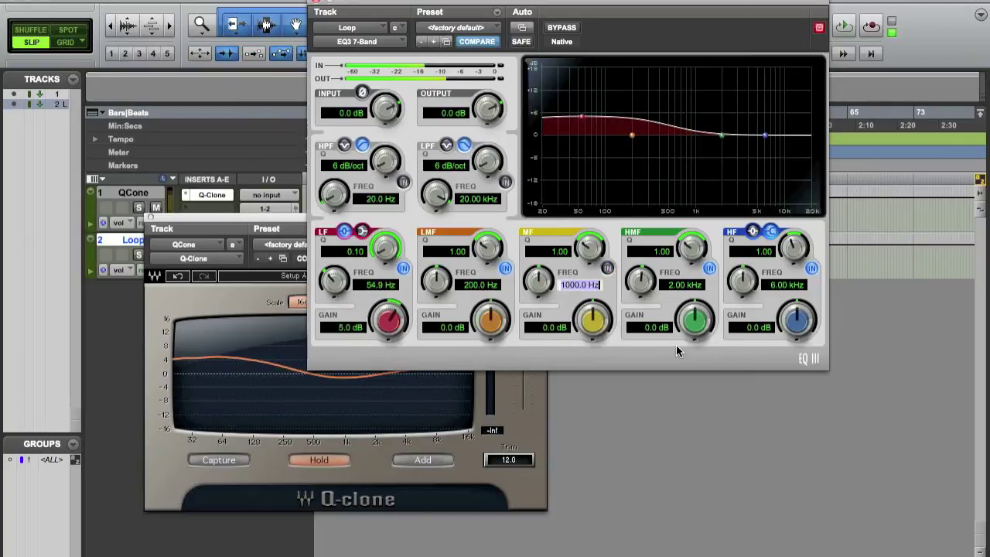
pyautogui.write('800')
pyautogui.press('Return')
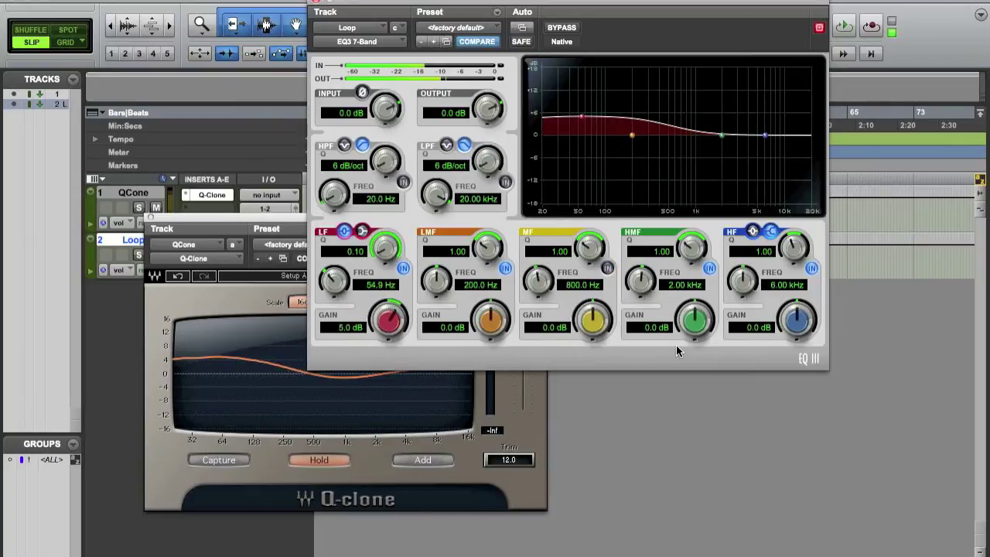
pyautogui.click(549, 328)
pyautogui.write('-1')
pyautogui.press('Return')
pyautogui.moveTo(589, 246); pyautogui.dragTo(539, 346)
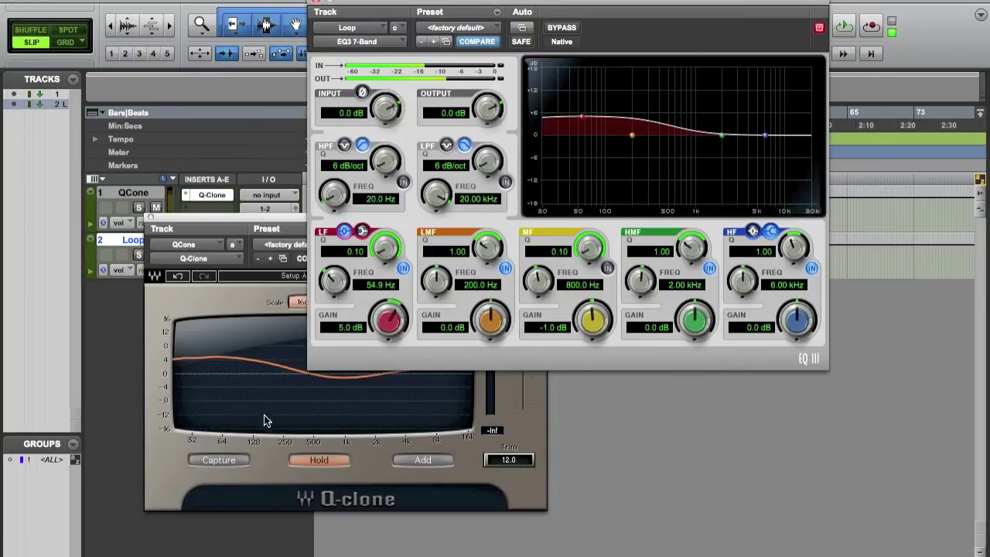
# Show the live Setup B curve in Q-Clone, switch on the EQ3 mid-frequency band and set its gain to -1.7 dB
pyautogui.moveTo(258, 219); pyautogui.dragTo(248, 225)
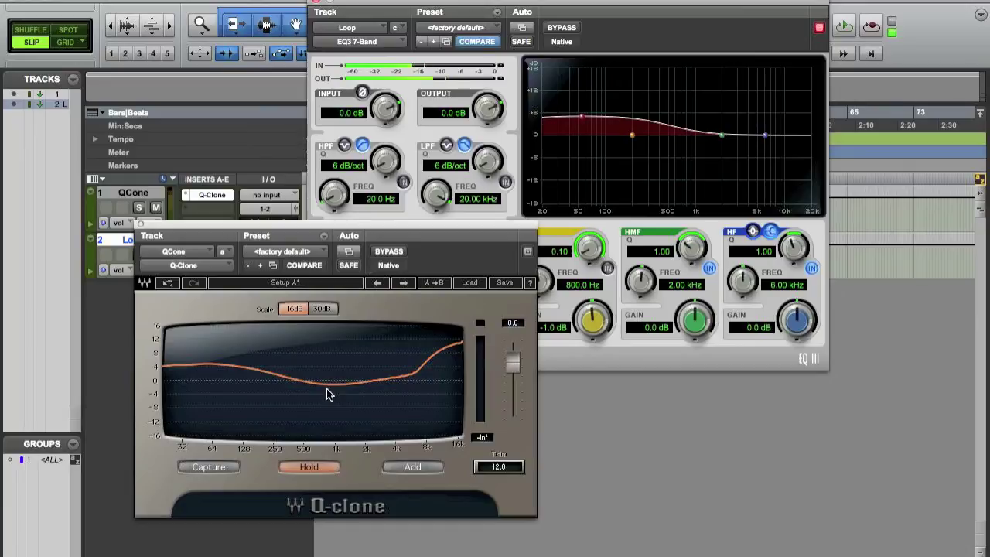
pyautogui.click(260, 283)
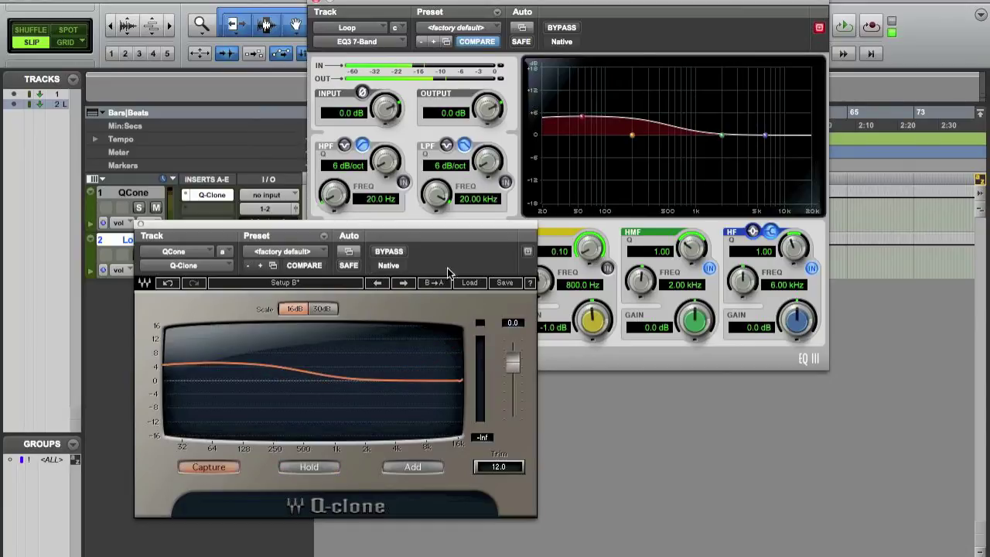
pyautogui.click(708, 367)
pyautogui.moveTo(589, 318); pyautogui.dragTo(586, 336)
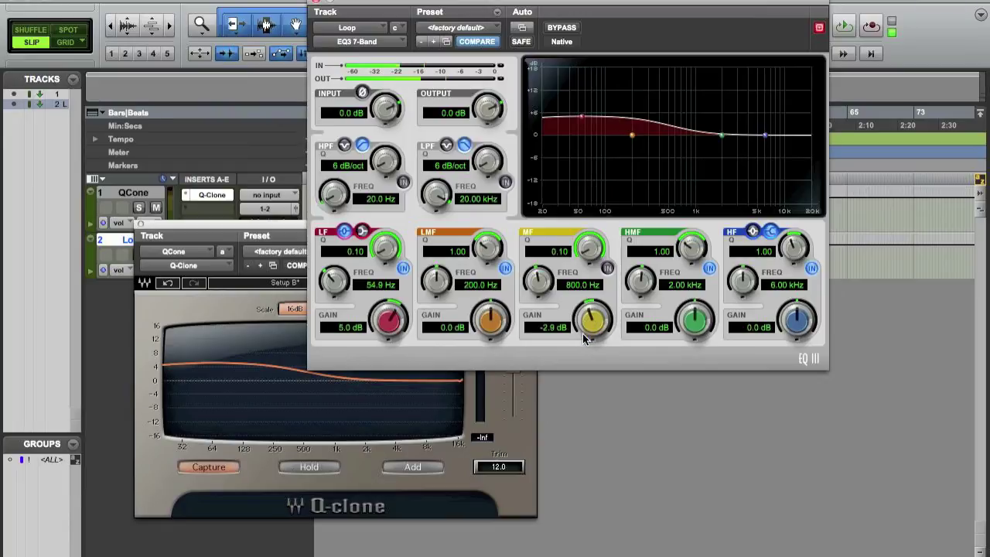
pyautogui.click(607, 268)
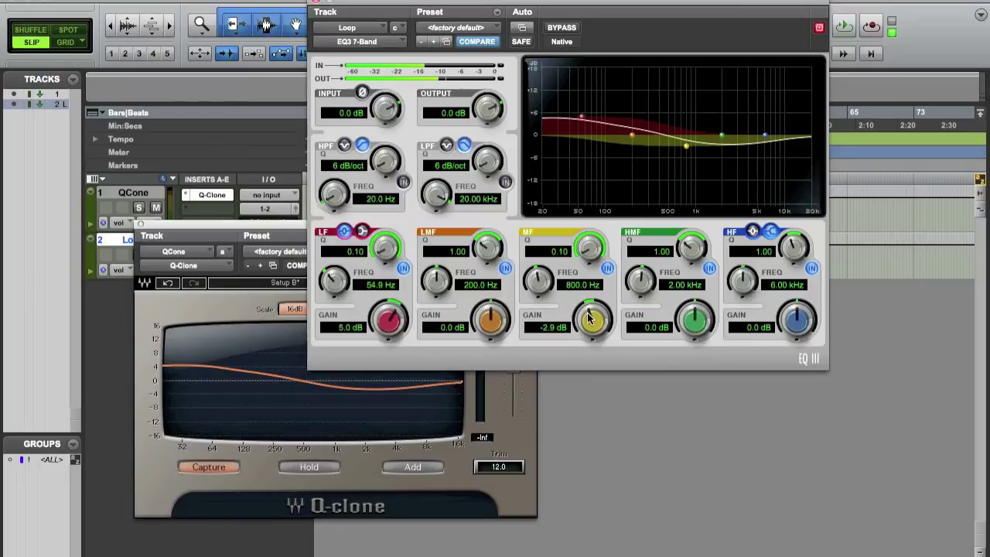
pyautogui.scroll(3, 589, 319)
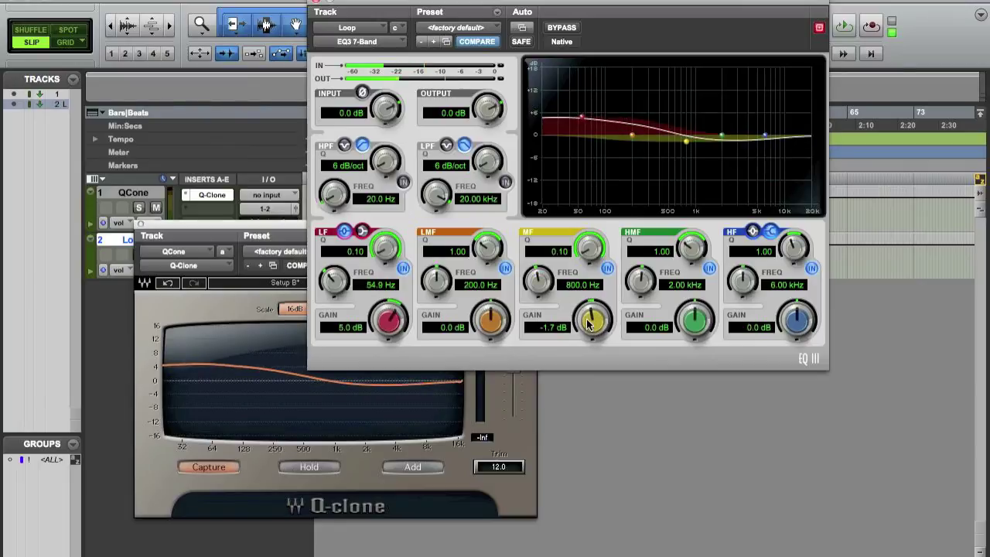
# Set the EQ3 mid-frequency band to 470.8 Hz, Q 0.21 and -3.0 dB gain, and compare the curve with Setup A
pyautogui.moveTo(544, 284); pyautogui.dragTo(534, 311)
pyautogui.scroll(3, 589, 238)
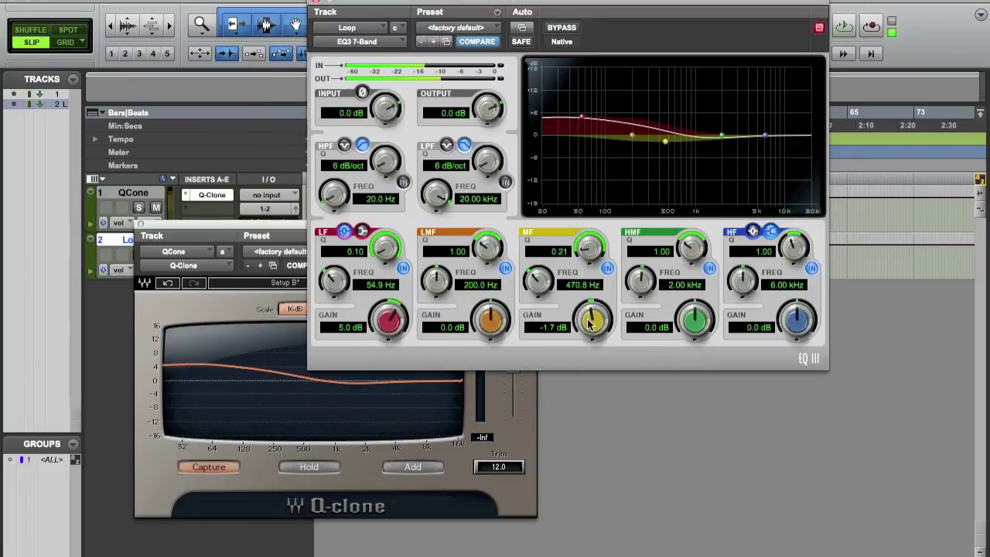
pyautogui.scroll(-2, 589, 325)
pyautogui.scroll(-4, 590, 328)
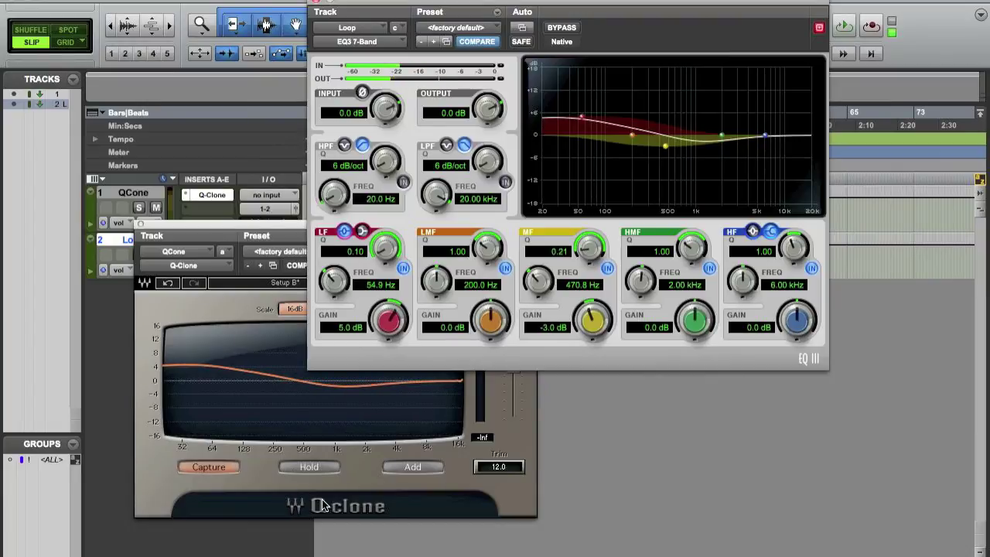
pyautogui.click(251, 225)
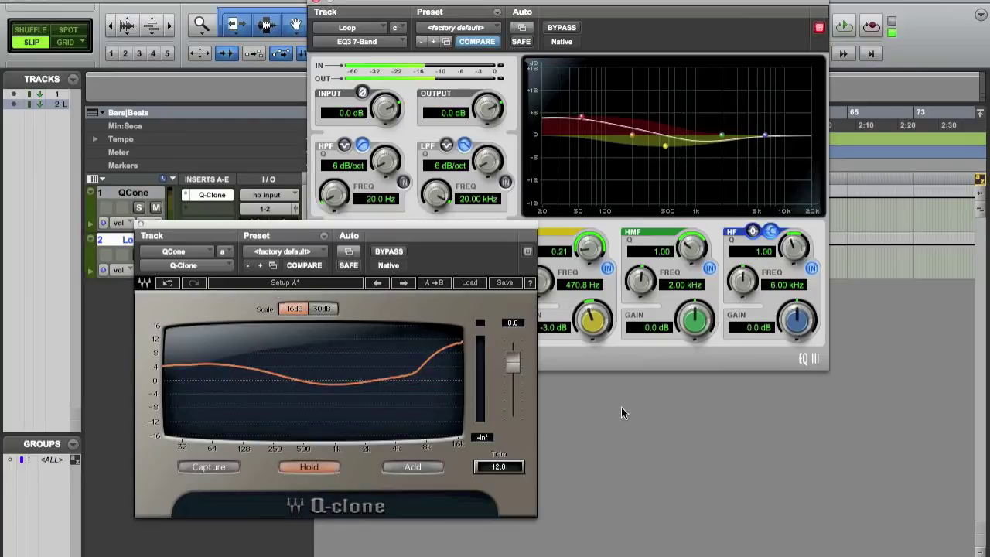
pyautogui.click(305, 285)
pyautogui.click(310, 287)
# Set the EQ3 high-frequency shelf to 8.00 kHz with Q 0.75 and 10.0 dB gain
pyautogui.click(590, 364)
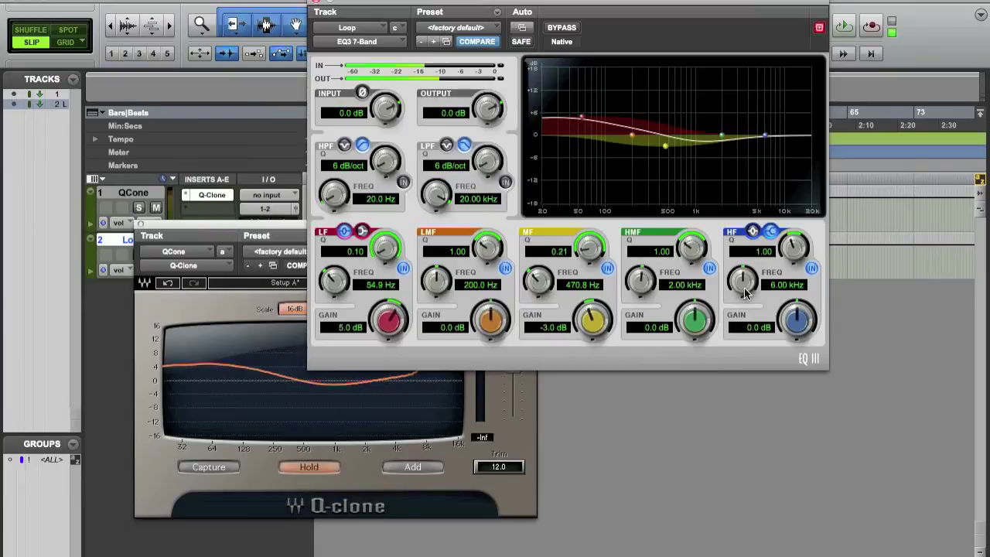
pyautogui.click(779, 284)
pyautogui.write('8000')
pyautogui.press('Return')
pyautogui.moveTo(270, 223); pyautogui.dragTo(276, 250)
pyautogui.moveTo(798, 317)
pyautogui.mouseDown()
pyautogui.moveTo(797, 258)
pyautogui.moveTo(785, 261)
pyautogui.mouseUp()
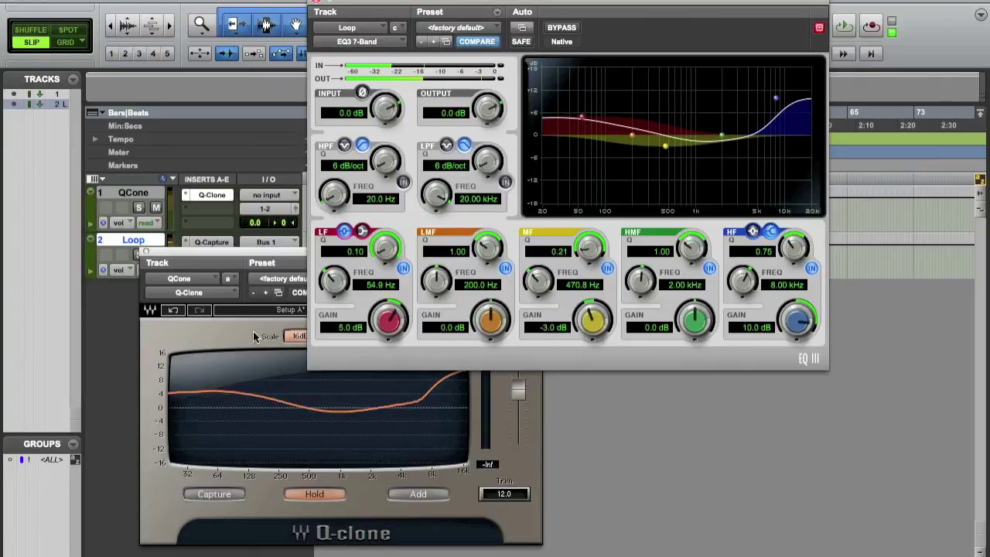
# Place the EQ3 and Q-Clone windows side by side and alternate between Setups A and B to compare the full curves
pyautogui.moveTo(535, 2); pyautogui.dragTo(649, 1)
pyautogui.moveTo(355, 256)
pyautogui.mouseDown()
pyautogui.moveTo(259, 222)
pyautogui.moveTo(232, 191)
pyautogui.mouseUp()
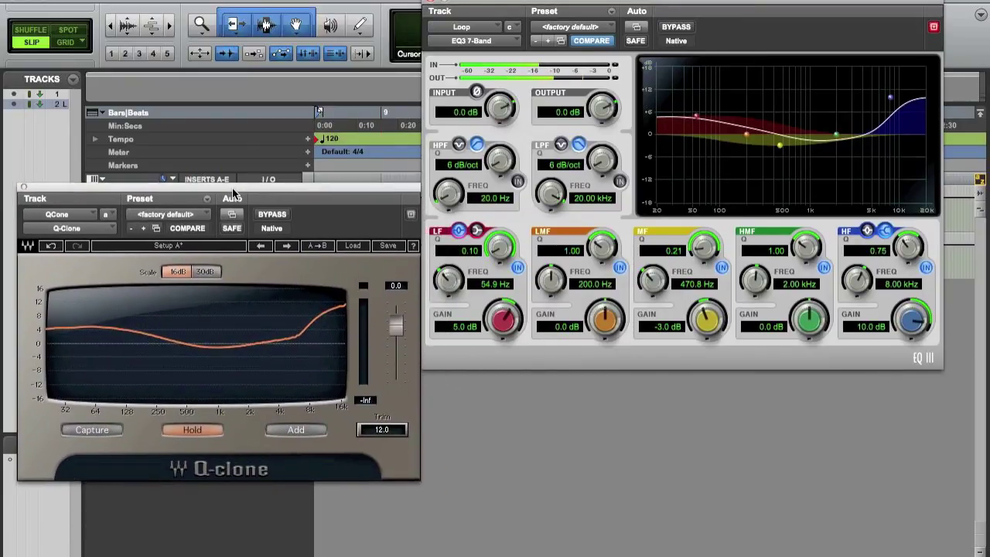
pyautogui.click(185, 245)
pyautogui.click(190, 245)
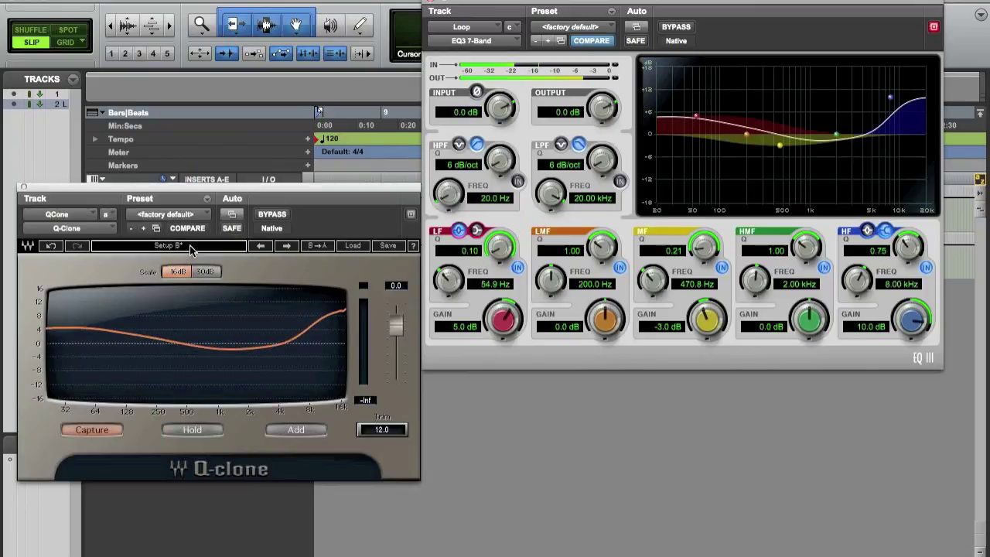
pyautogui.click(198, 244)
pyautogui.click(198, 244)
pyautogui.click(198, 244)
pyautogui.click(198, 244)
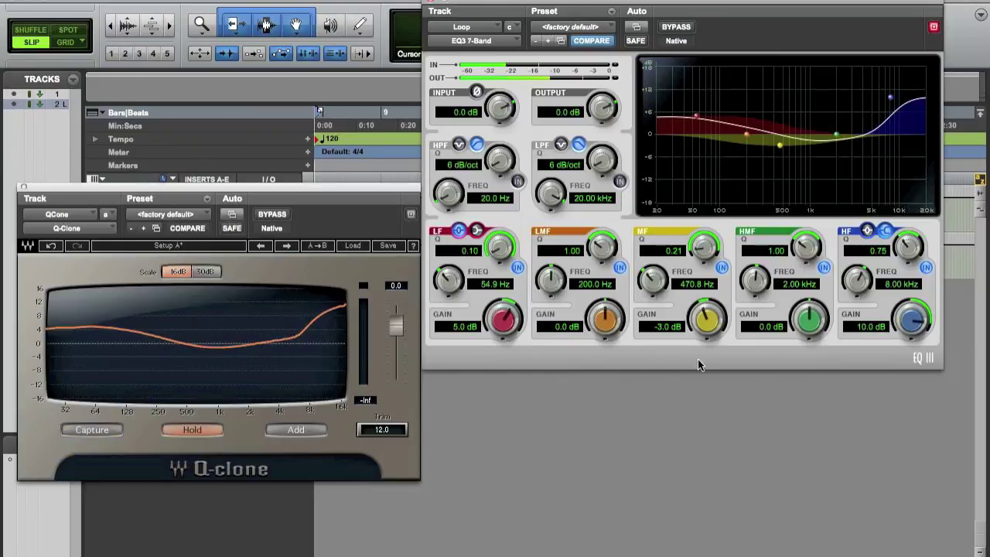
# Raise the EQ3 high-frequency shelf gain to 12.0 dB and recheck the high-end match between Setups A and B
pyautogui.moveTo(912, 319); pyautogui.dragTo(912, 302)
pyautogui.click(172, 246)
pyautogui.click(171, 246)
pyautogui.click(172, 246)
pyautogui.click(172, 246)
pyautogui.click(171, 246)
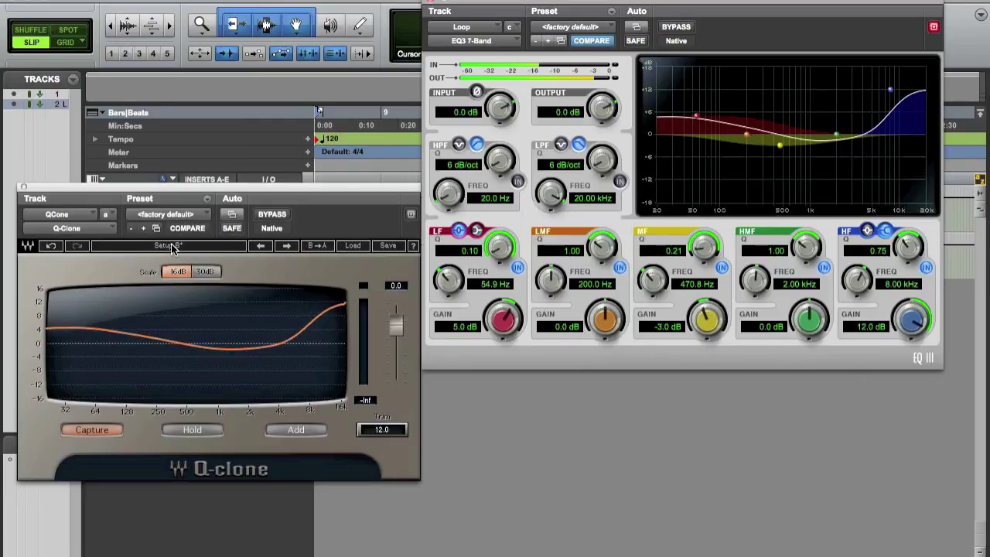